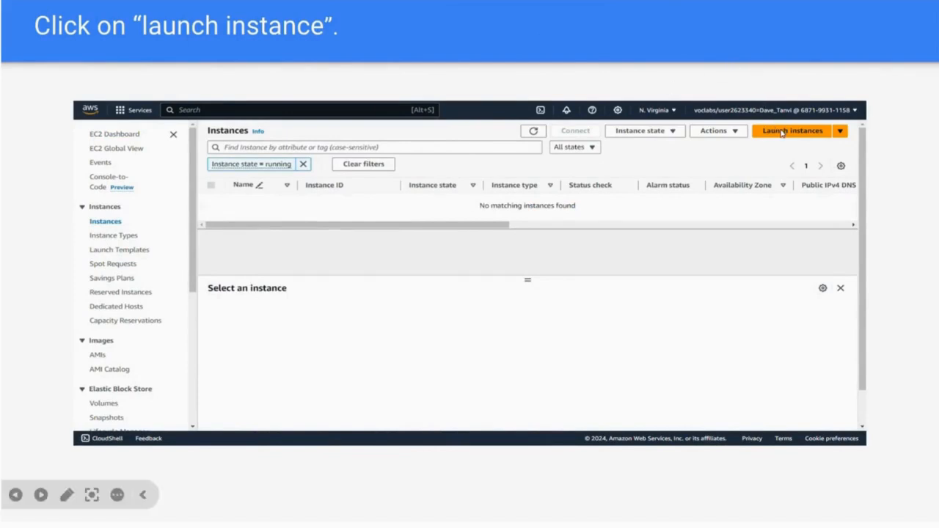
key(Right)
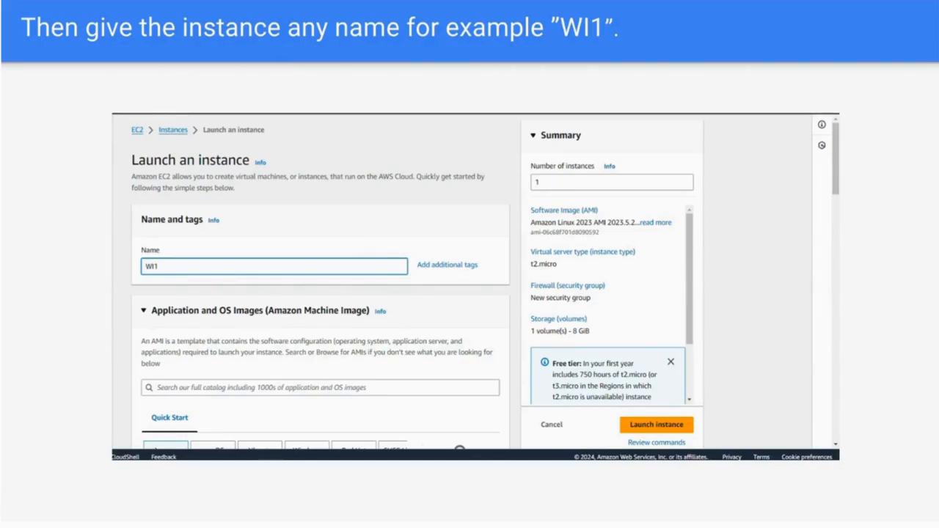
key(Right)
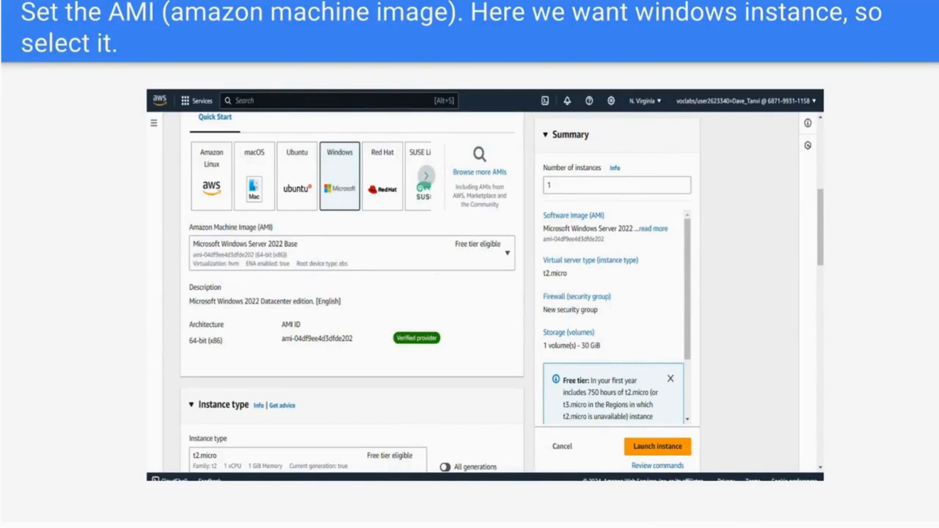
key(Right)
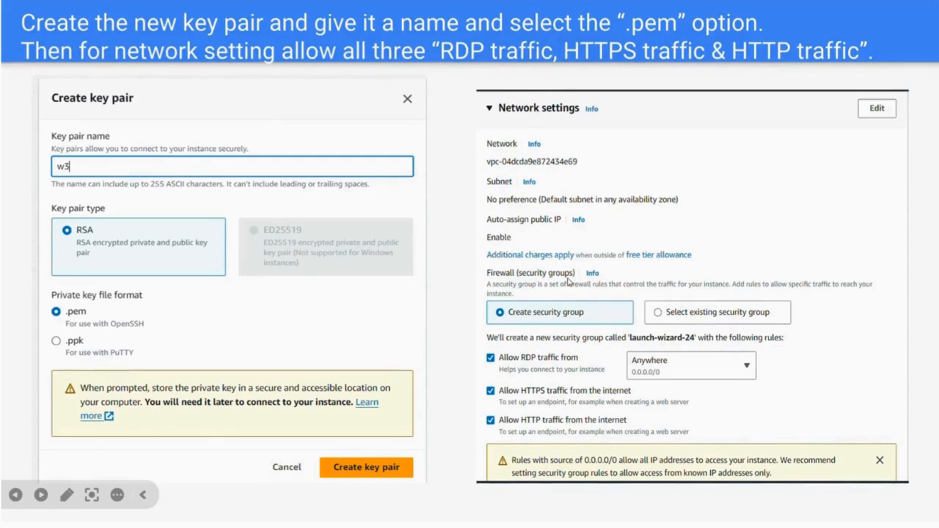
key(Right)
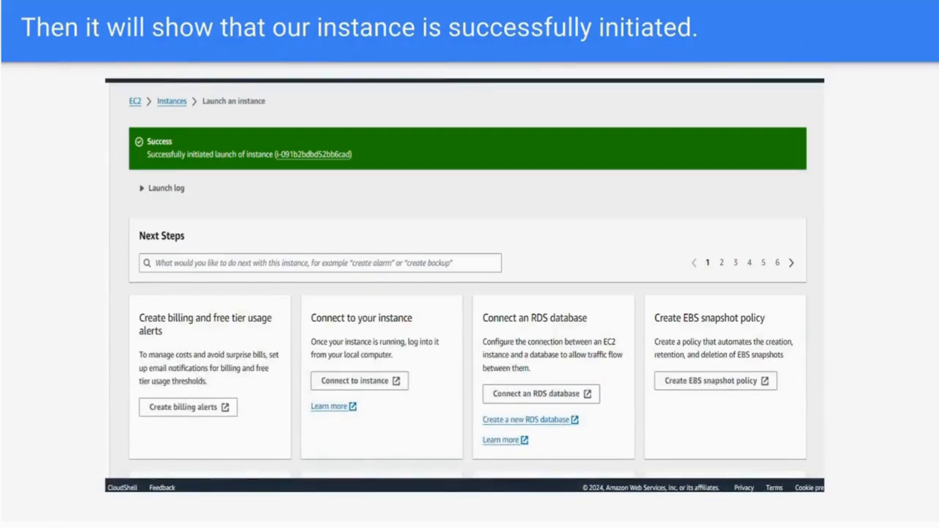
key(Right)
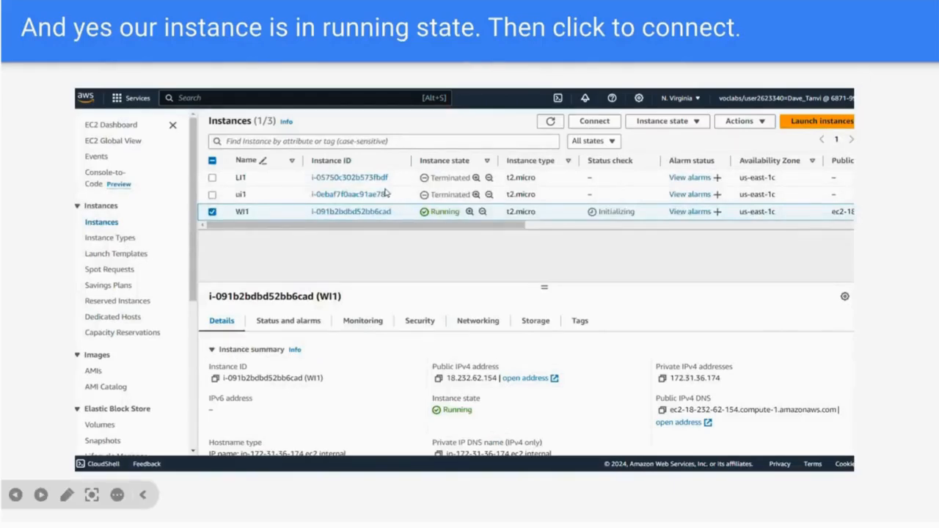
click(598, 128)
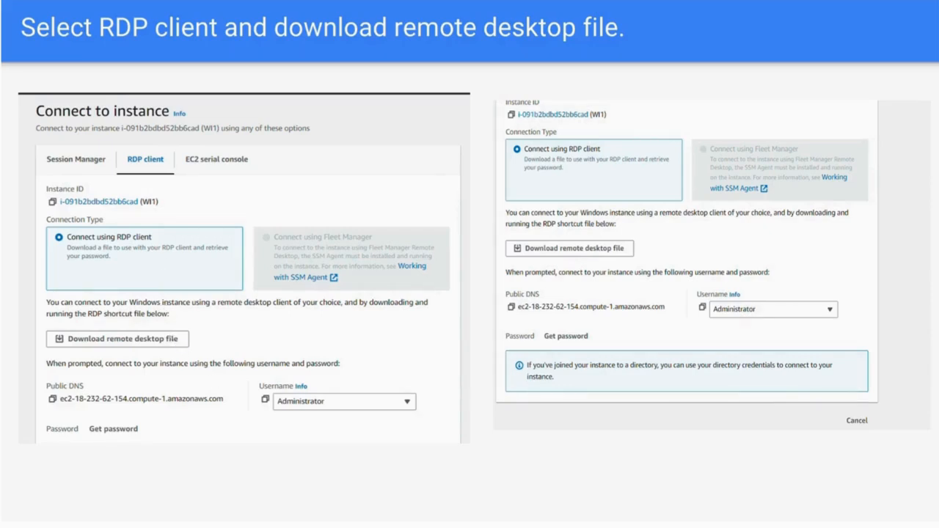
key(Right)
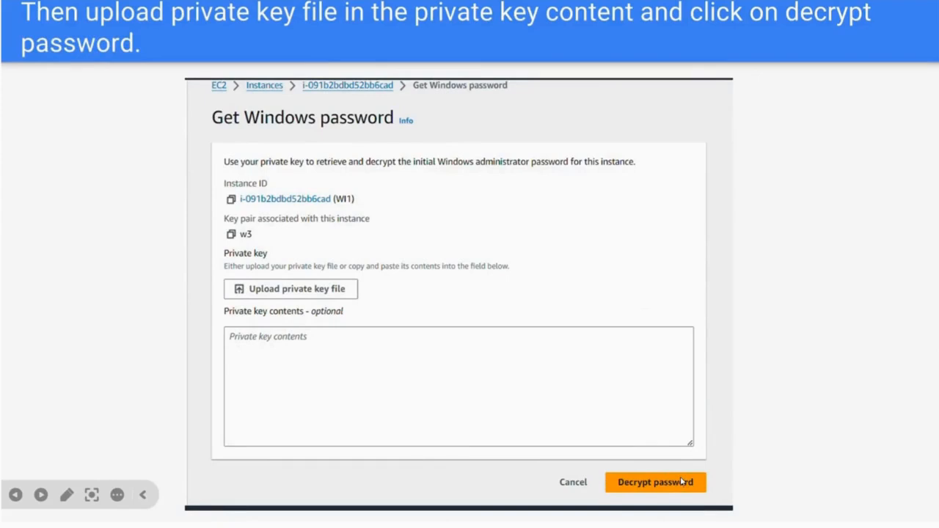
key(Right)
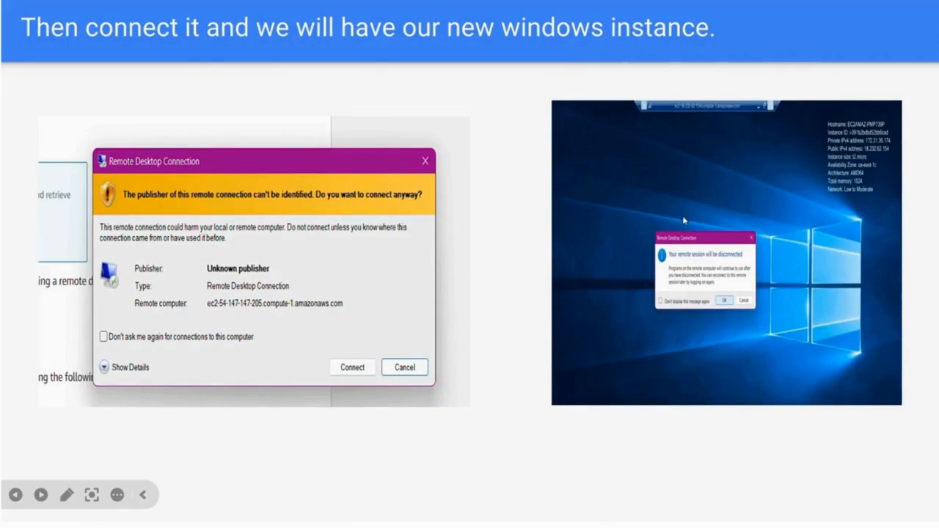
key(Right)
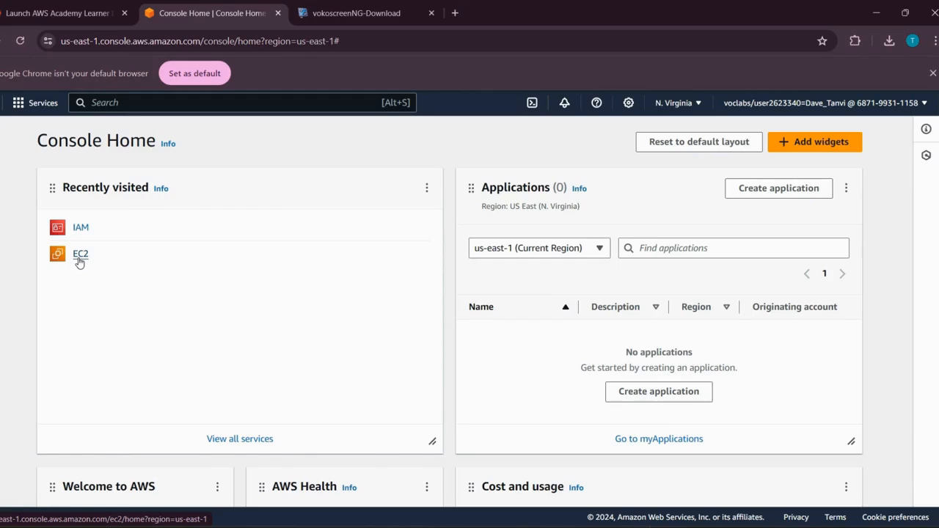
Open the list of running EC2 instances, terminate the jenkins instance and refresh the list.
click(79, 255)
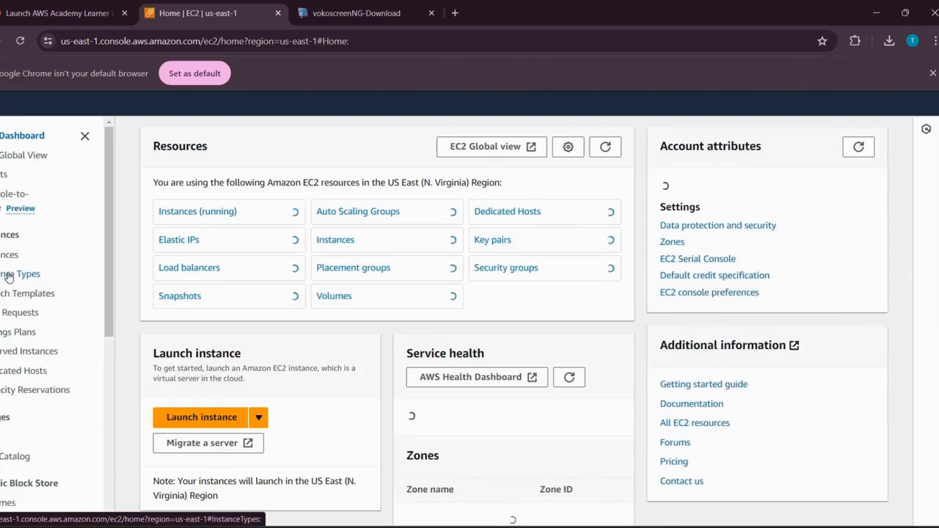
click(198, 214)
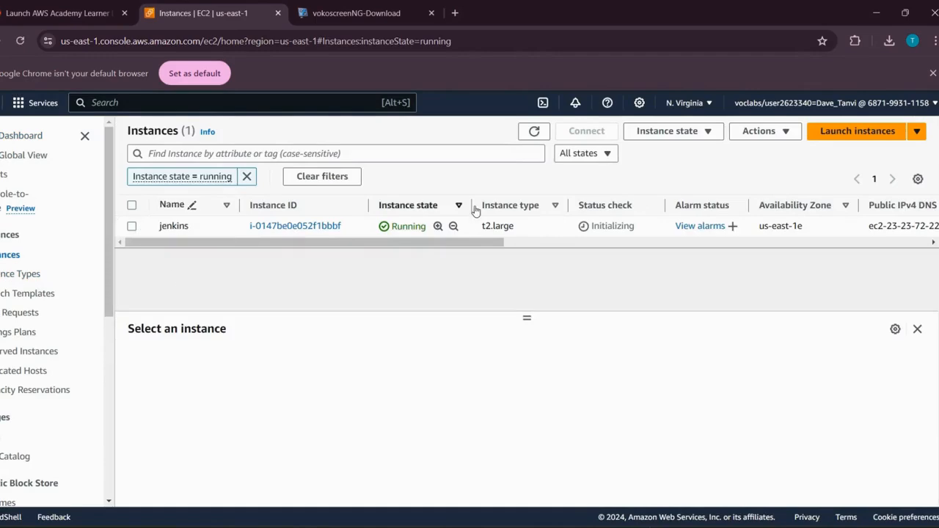
click(133, 207)
click(689, 132)
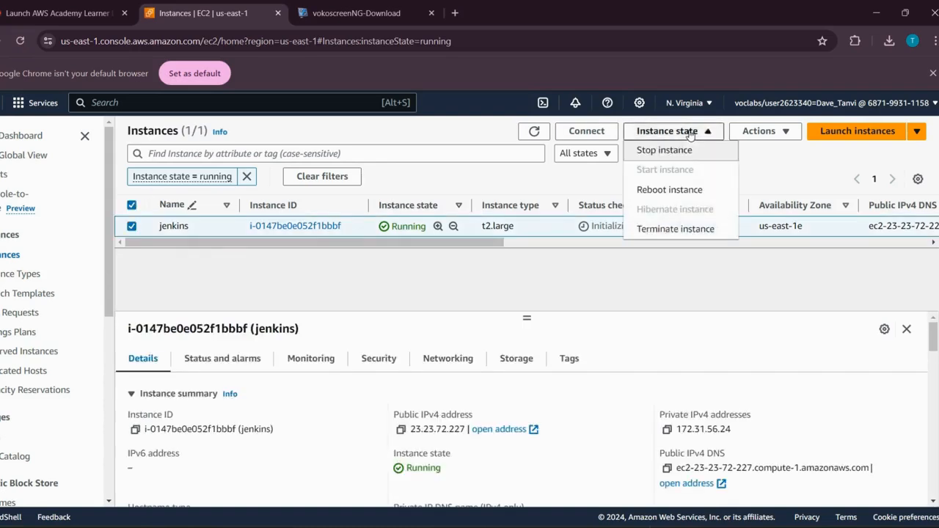
click(706, 230)
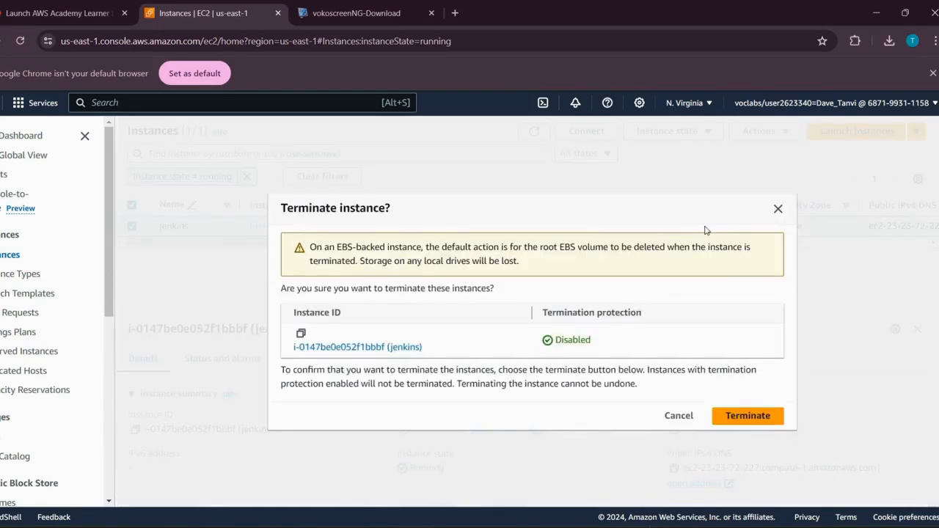
click(759, 423)
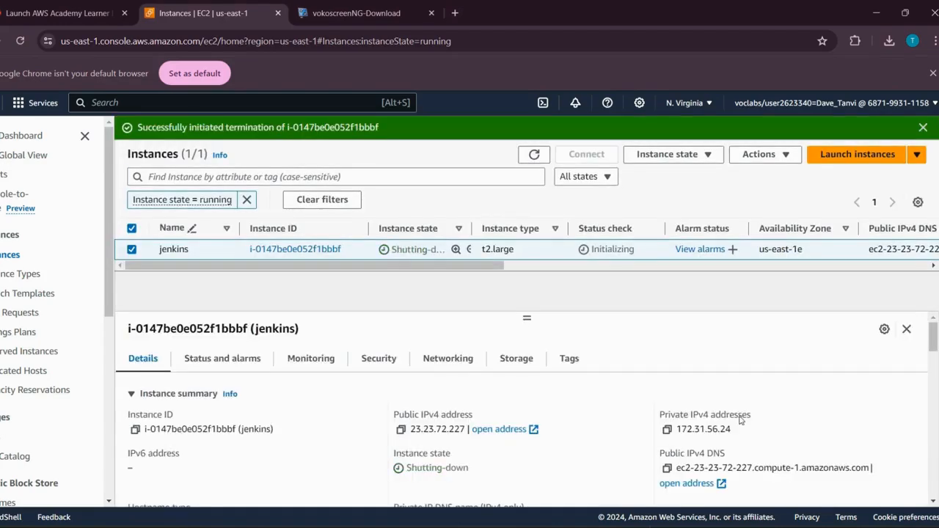
click(533, 155)
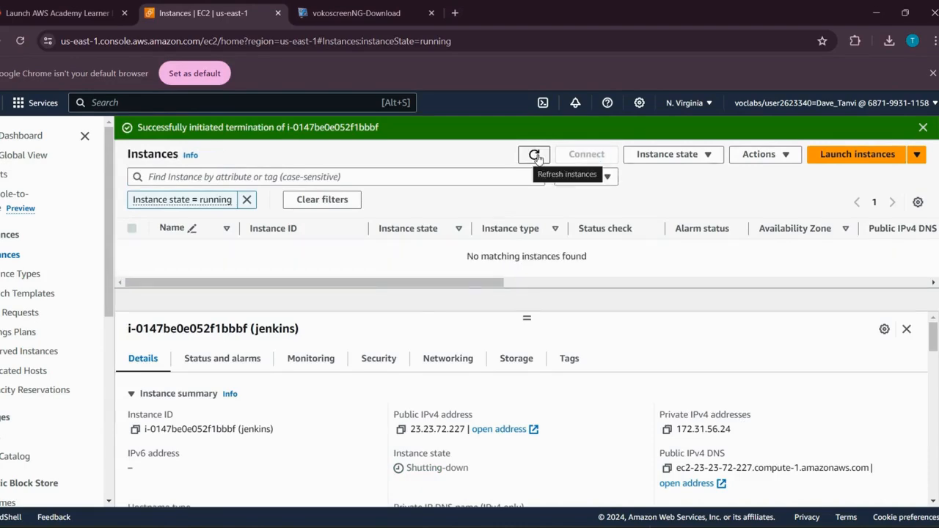
Start launching a new instance named WI1 with the Windows quick-start image, Microsoft Windows Server 2022 Base.
click(857, 155)
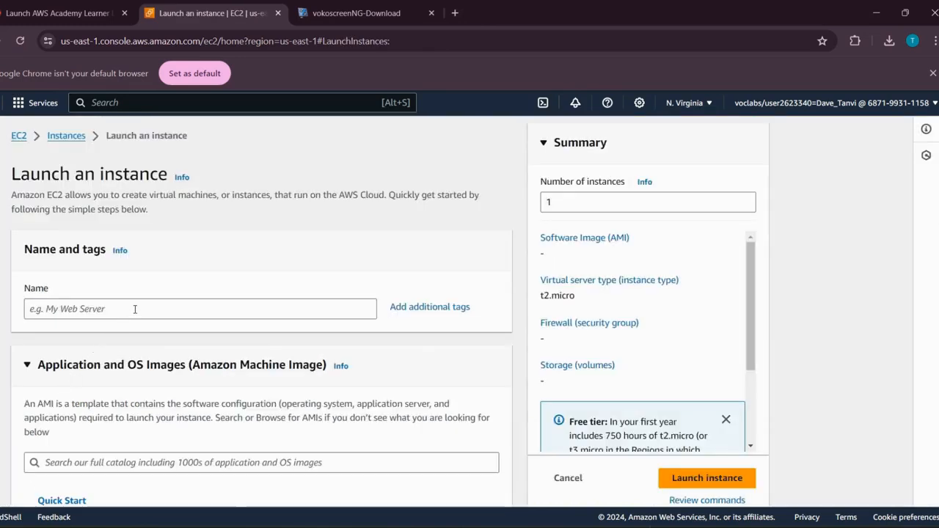
click(135, 309)
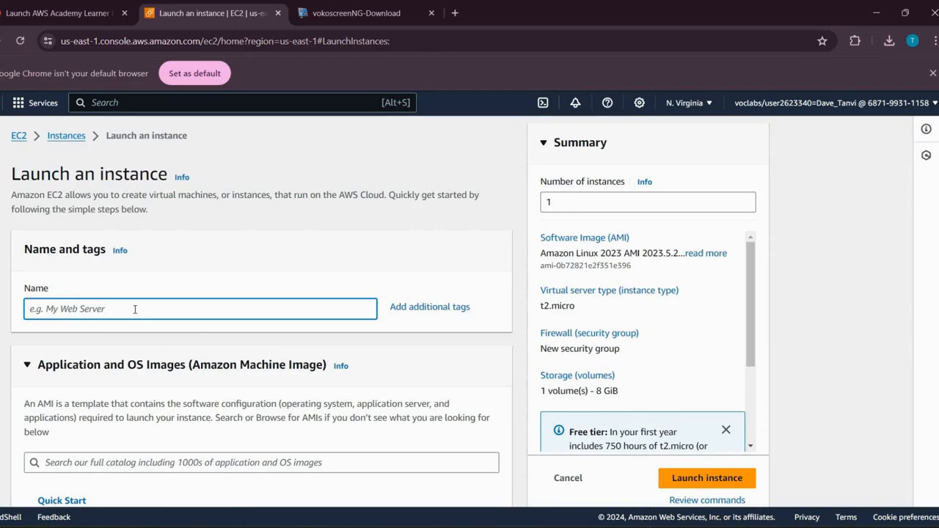
text(WI1)
scroll(256, 355, down, 3)
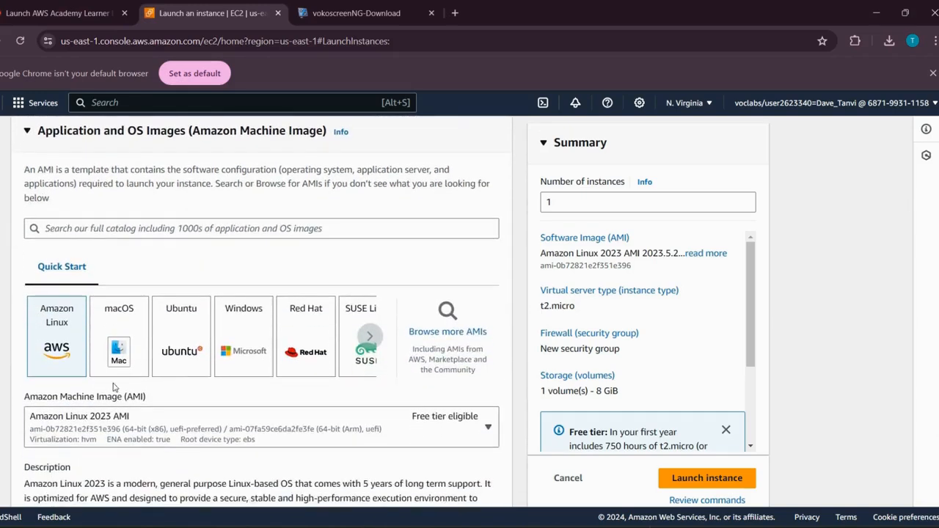
click(255, 355)
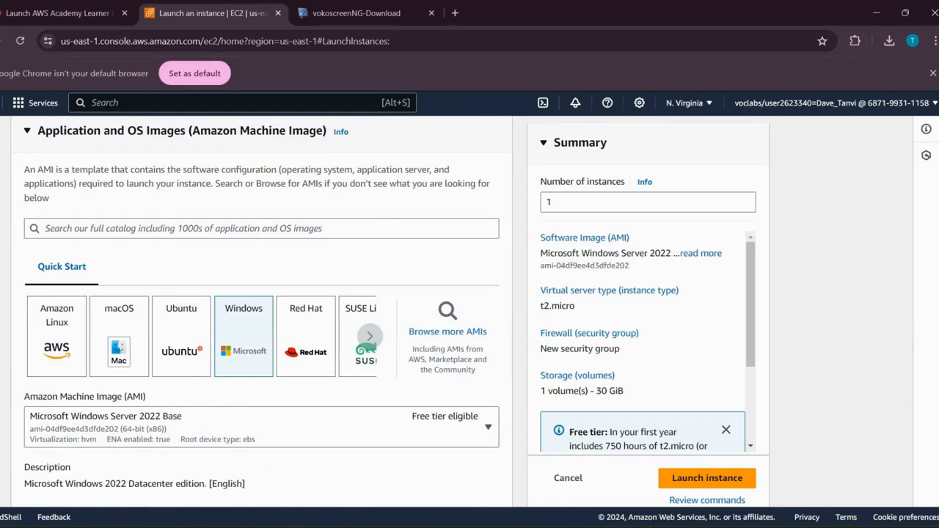
Create a new RSA key pair named WI1 in .pem format for the instance login.
scroll(262, 312, down, 6)
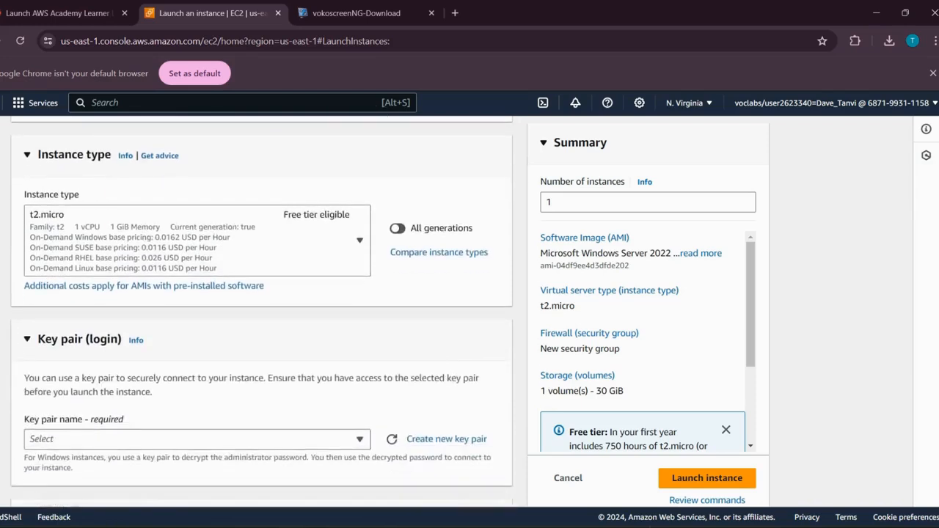
scroll(262, 312, down, 1)
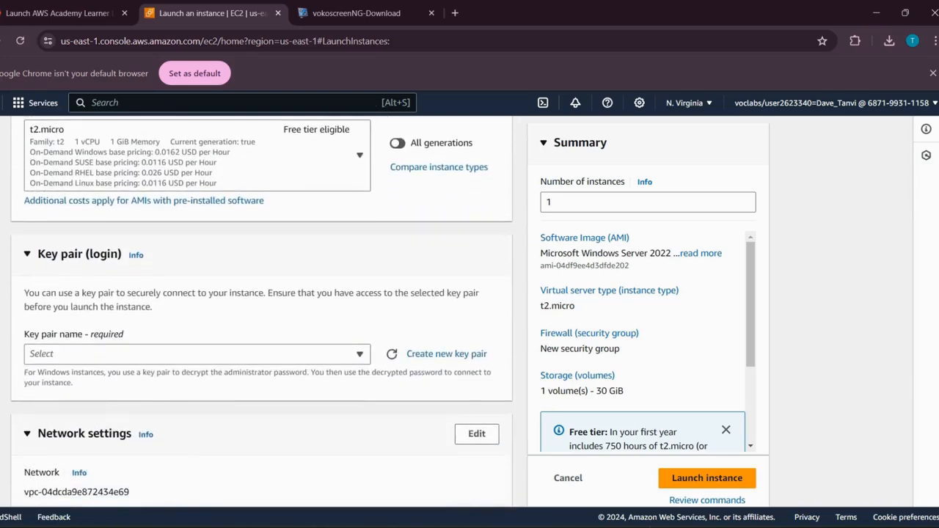
scroll(568, 303, down, 1)
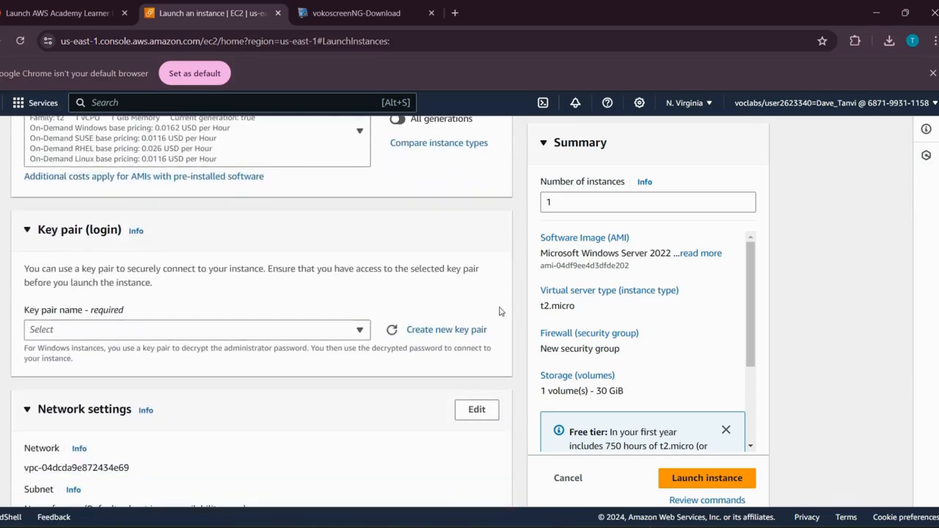
click(468, 335)
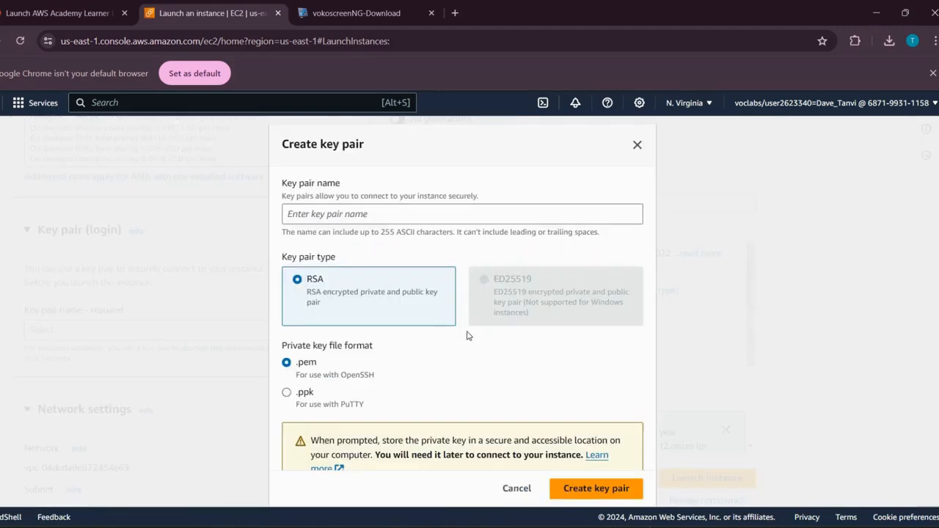
click(399, 214)
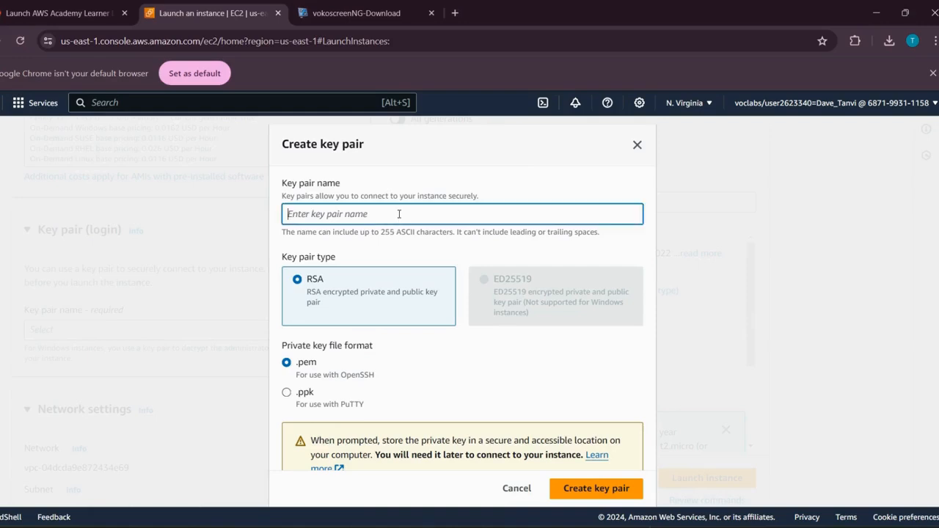
text(WI1)
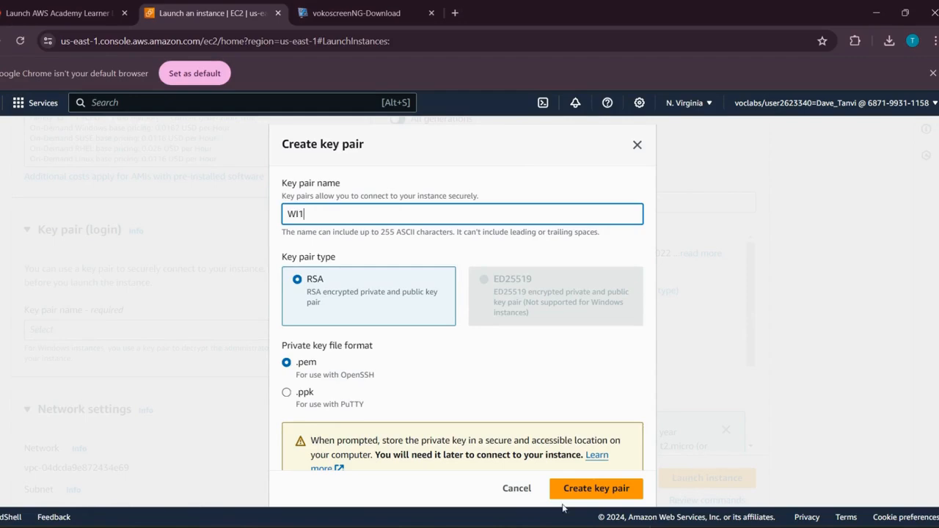
click(587, 490)
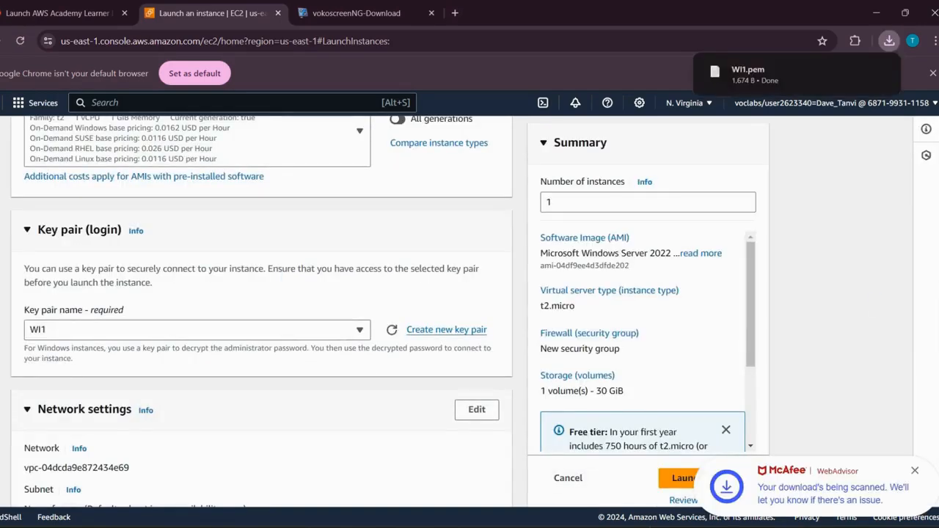
Allow HTTPS and HTTP traffic from the internet in the new security group and launch the instance.
scroll(262, 312, down, 5)
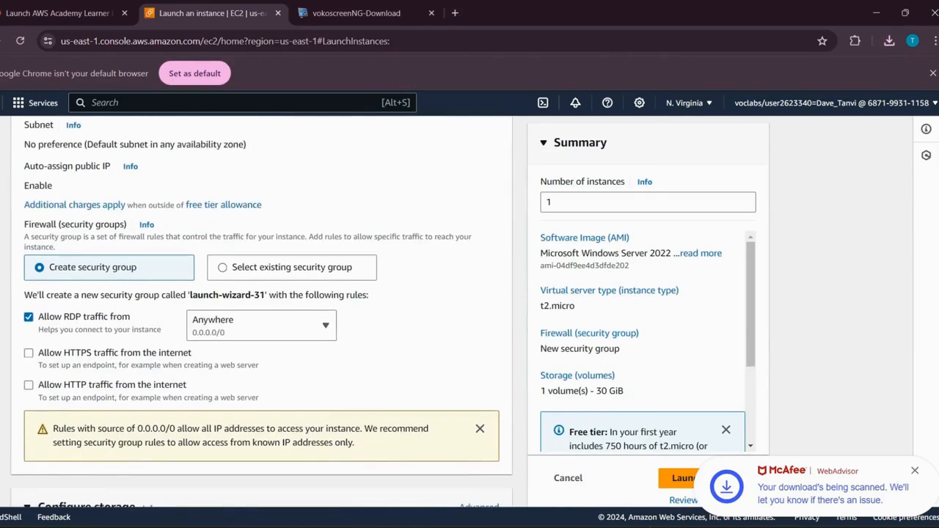
scroll(43, 312, down, 1)
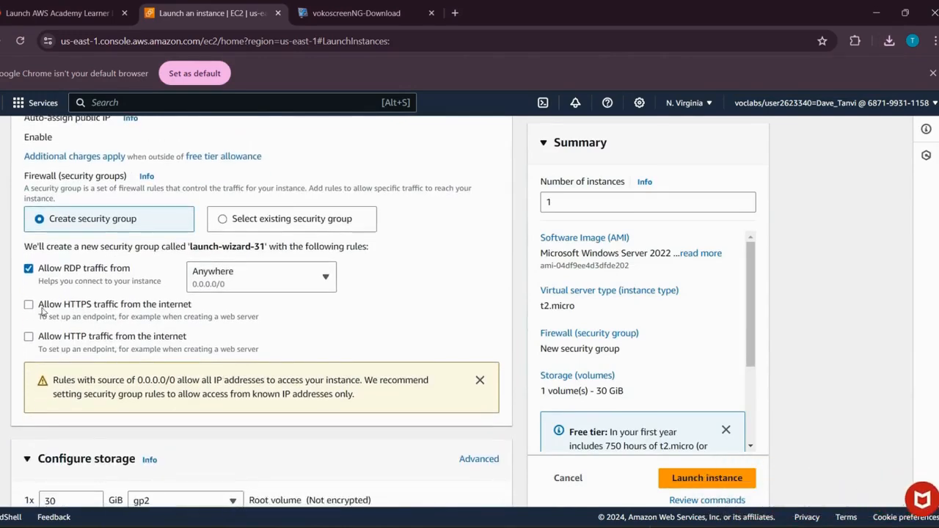
click(28, 304)
click(28, 338)
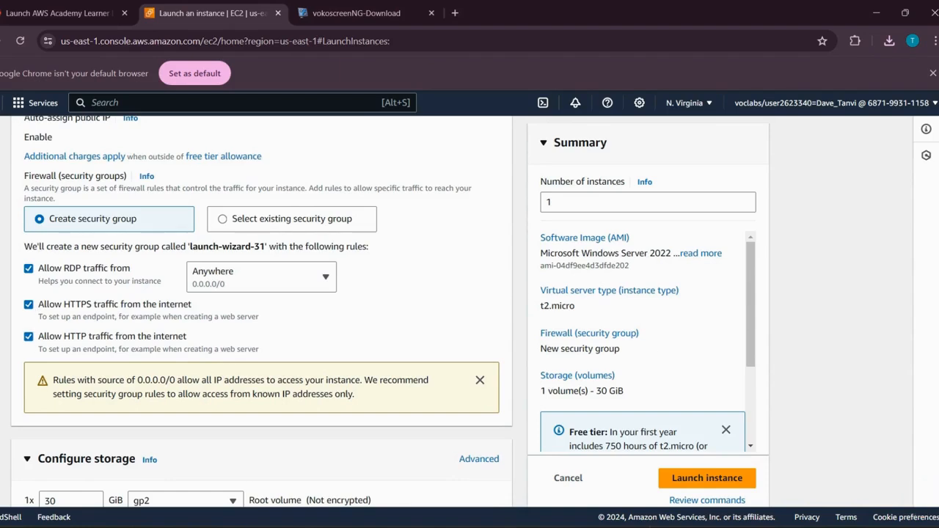
scroll(261, 308, down, 4)
scroll(788, 459, up, 6)
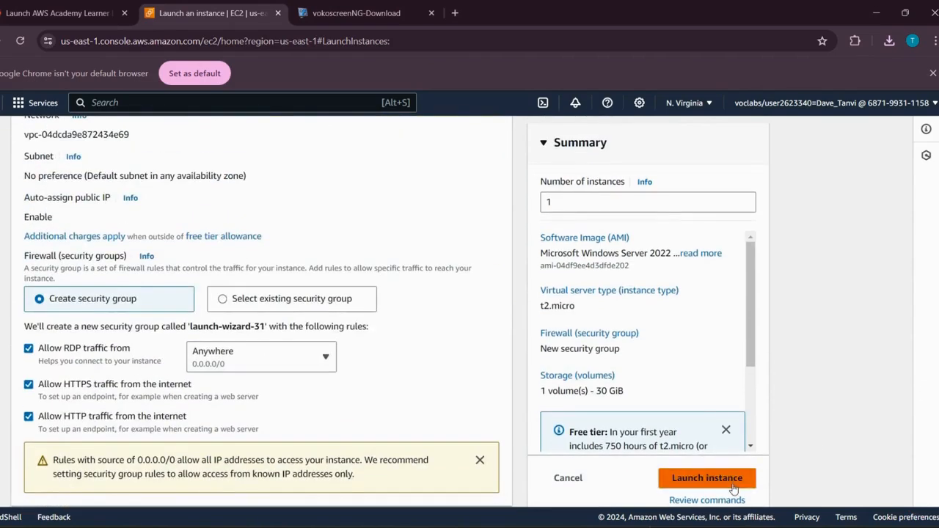
click(706, 479)
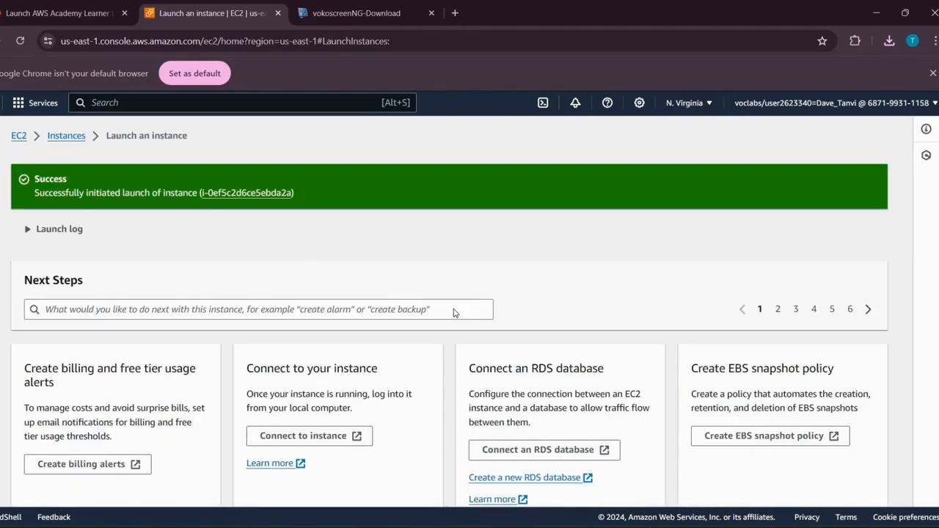
Show all instances, select WI1 and refresh the list to check its state.
scroll(852, 367, down, 3)
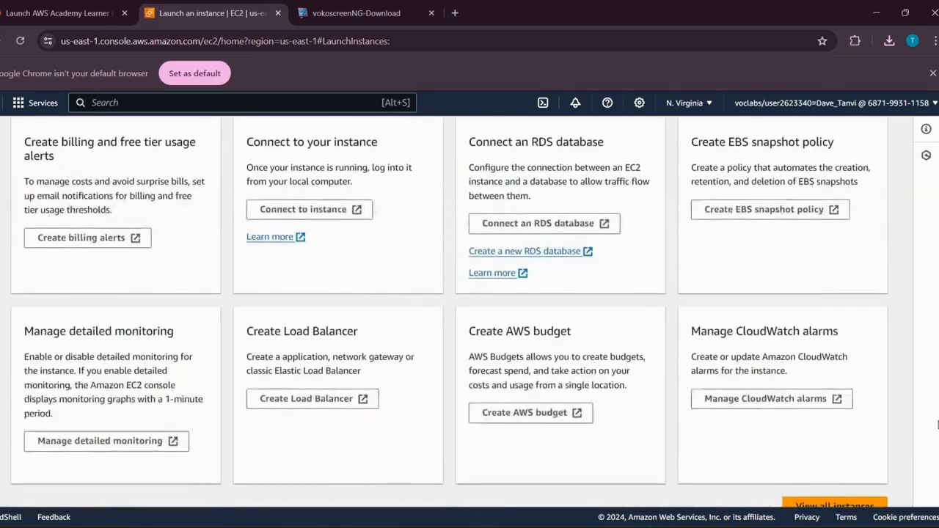
click(851, 481)
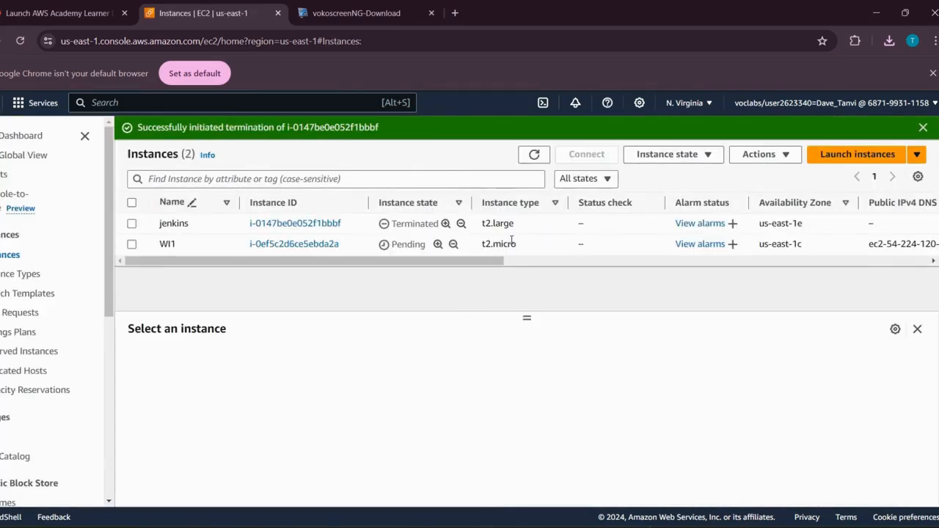
click(132, 245)
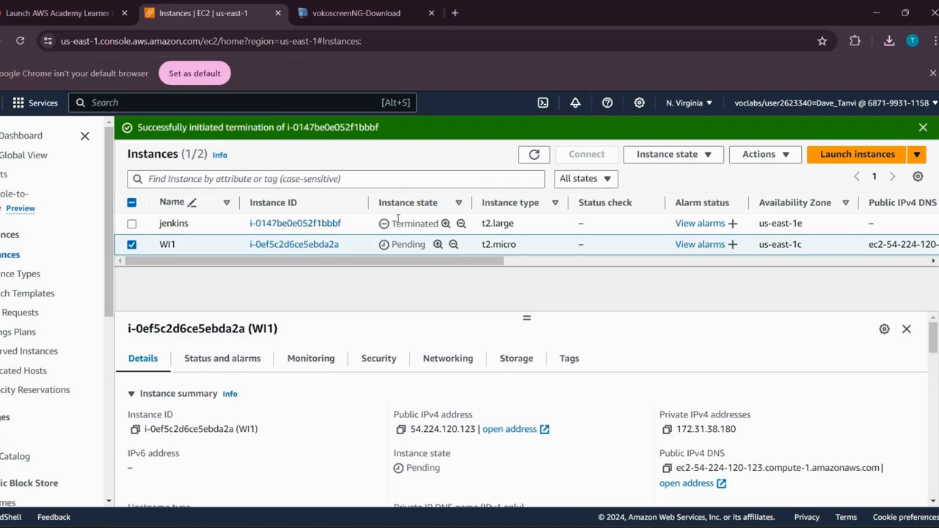
click(535, 155)
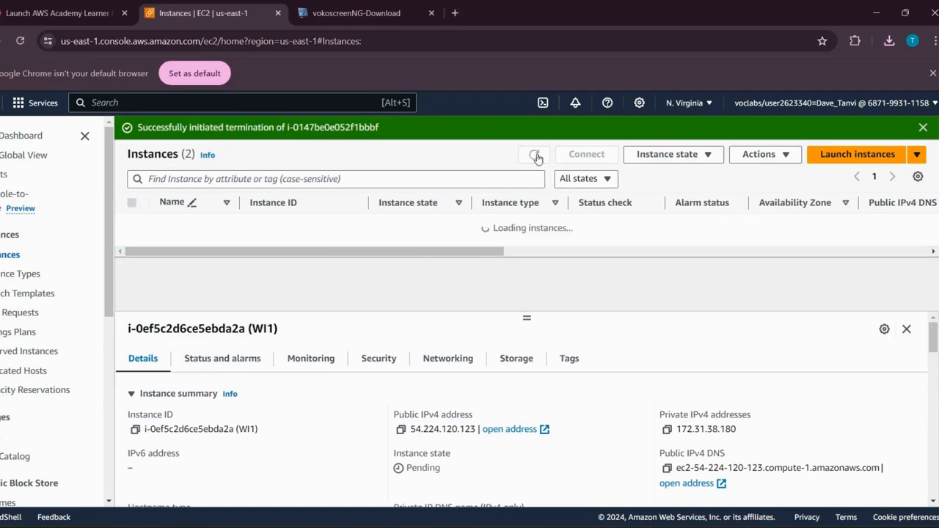
Keep refreshing the instances list to check whether WI1 has left the pending state.
click(535, 155)
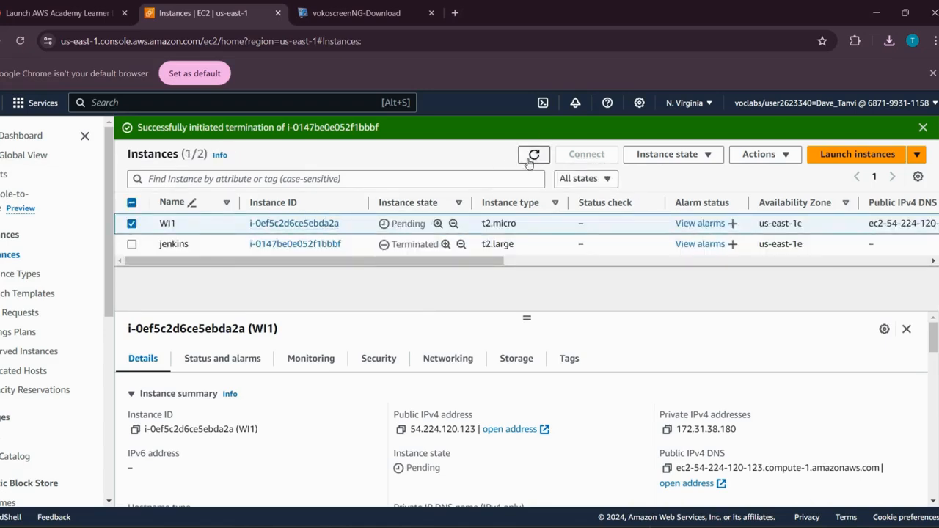
double_click(531, 156)
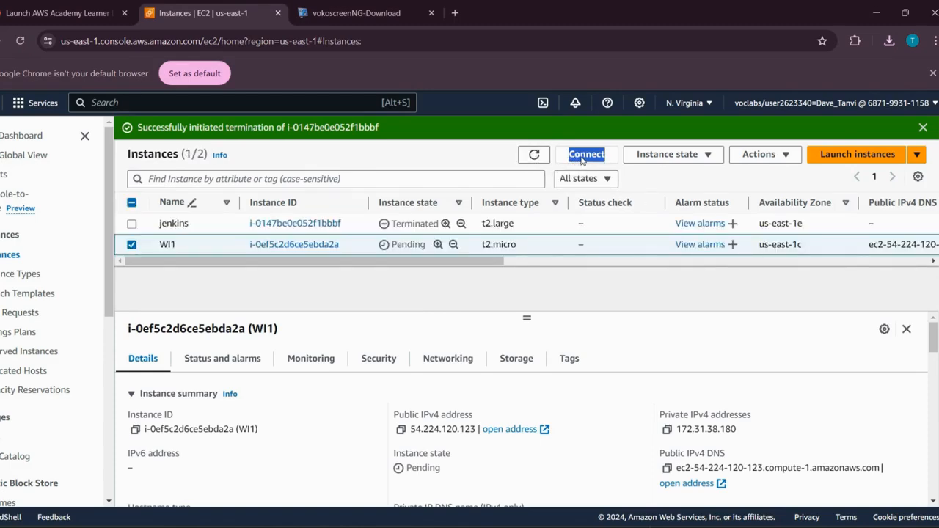
click(534, 154)
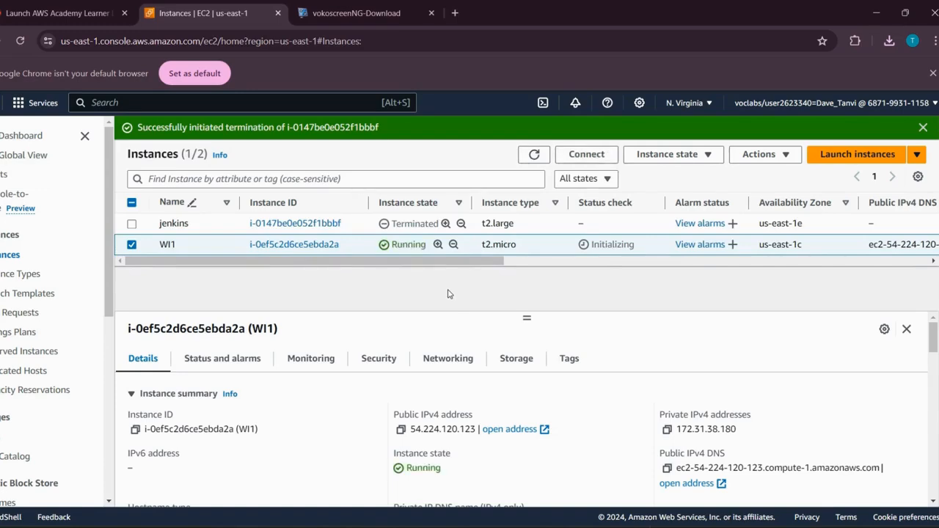
Open the RDP client connection options for WI1 and download its remote desktop file.
click(574, 155)
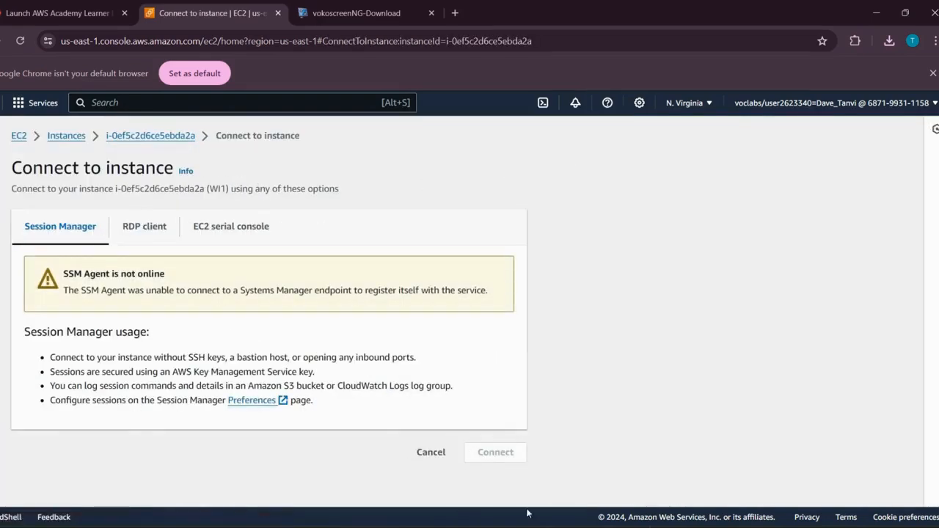
click(162, 233)
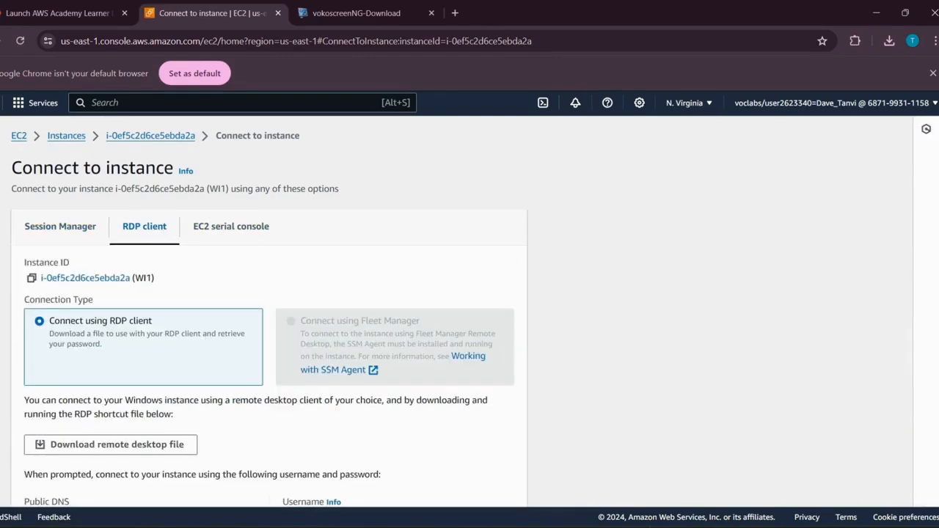
scroll(269, 308, down, 2)
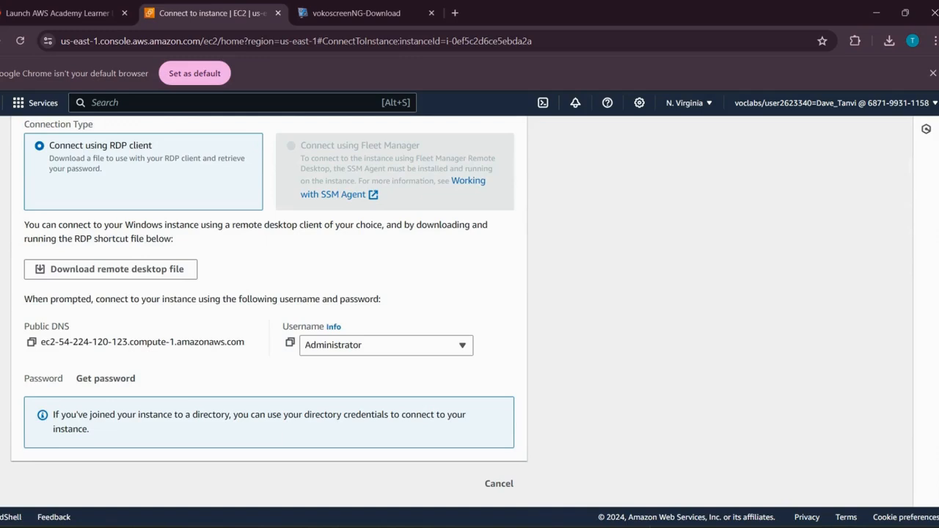
scroll(268, 309, up, 2)
scroll(268, 308, down, 1)
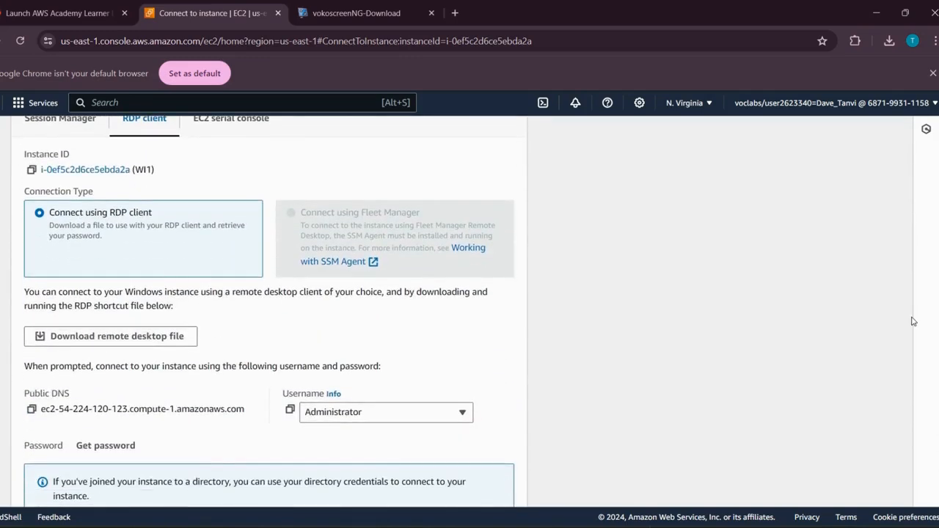
click(157, 336)
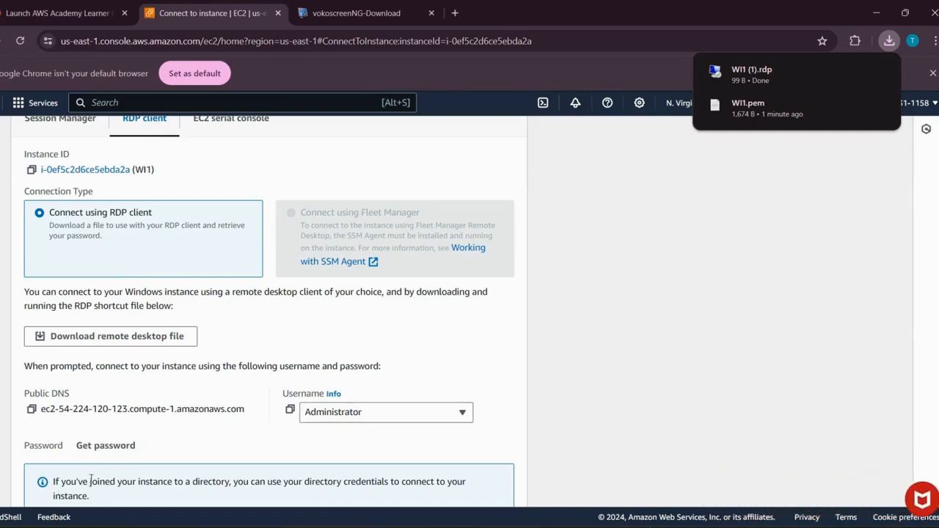
Try to decrypt the instance's Windows password and start a remote connection with the downloaded WI1 (1).rdp file.
click(108, 447)
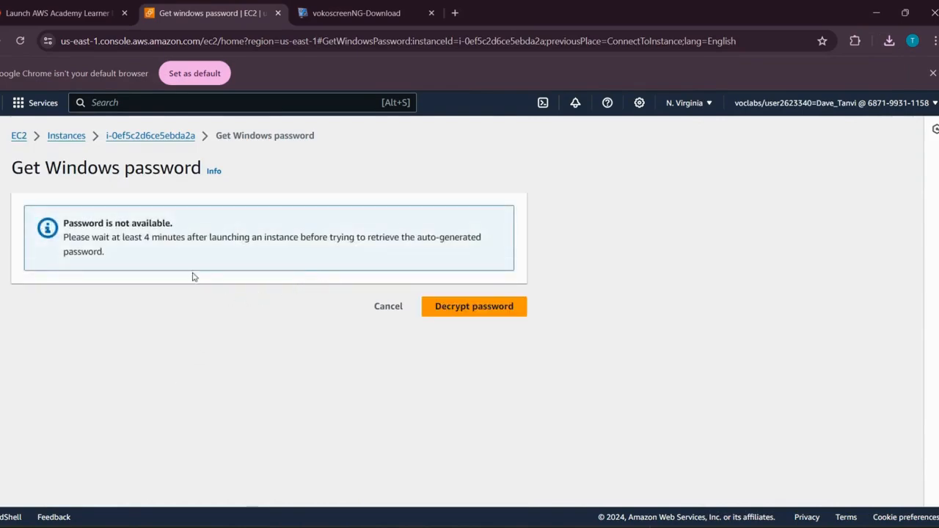
click(457, 314)
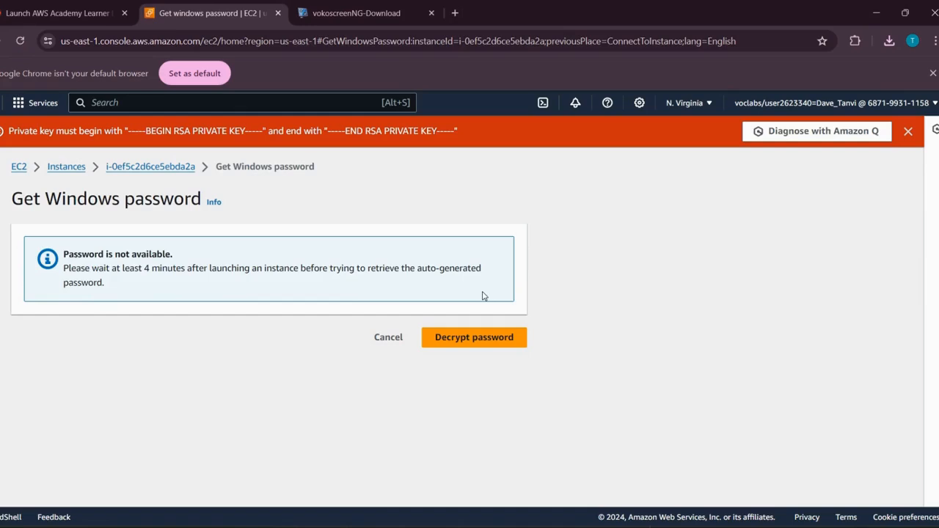
click(890, 41)
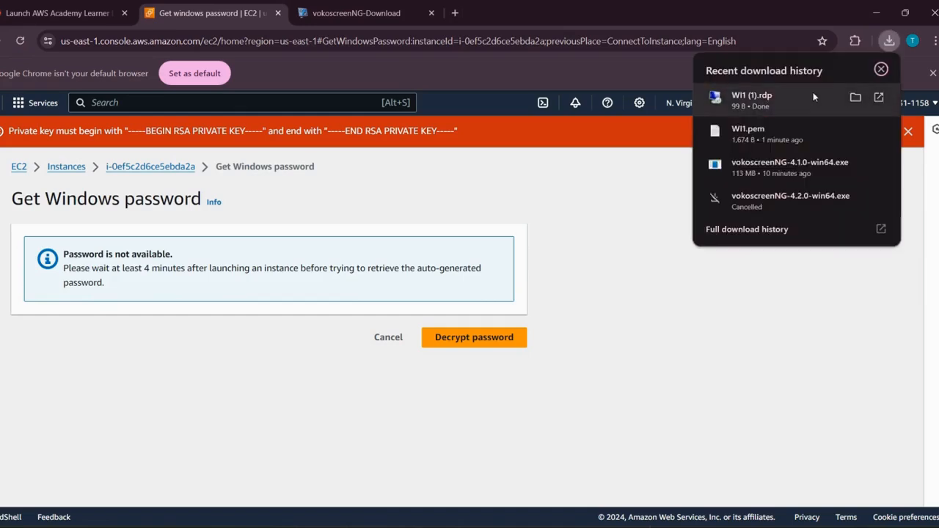
click(813, 92)
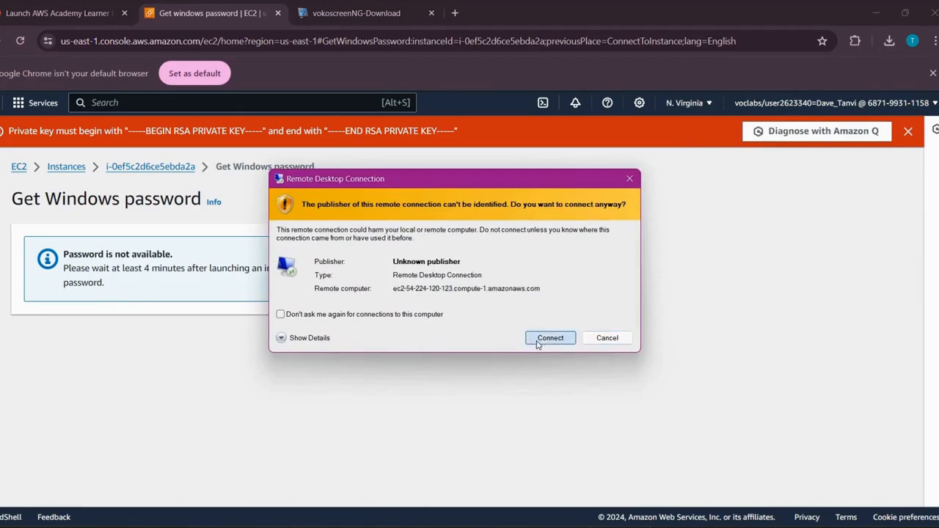
click(537, 341)
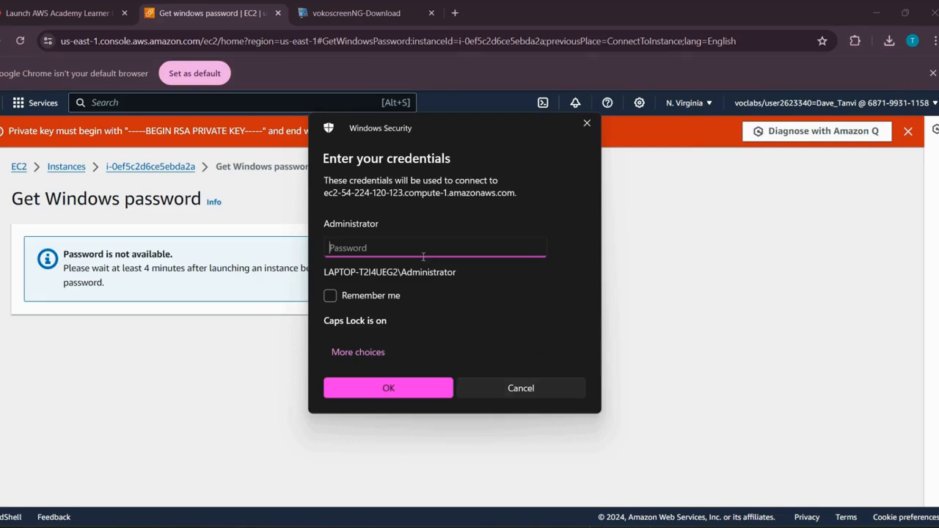
key(Caps_Lock)
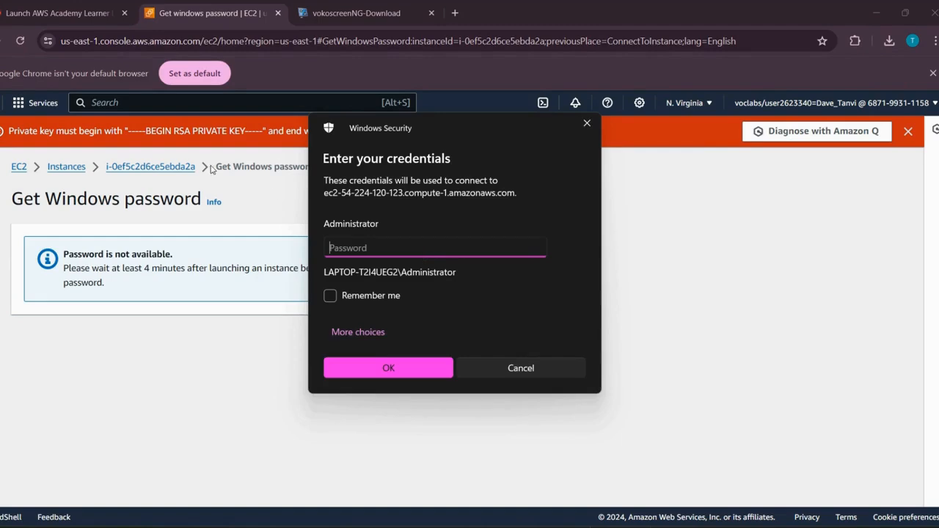
Return to WI1's RDP client connection options through its instance summary and retry decrypting the Windows password.
click(159, 169)
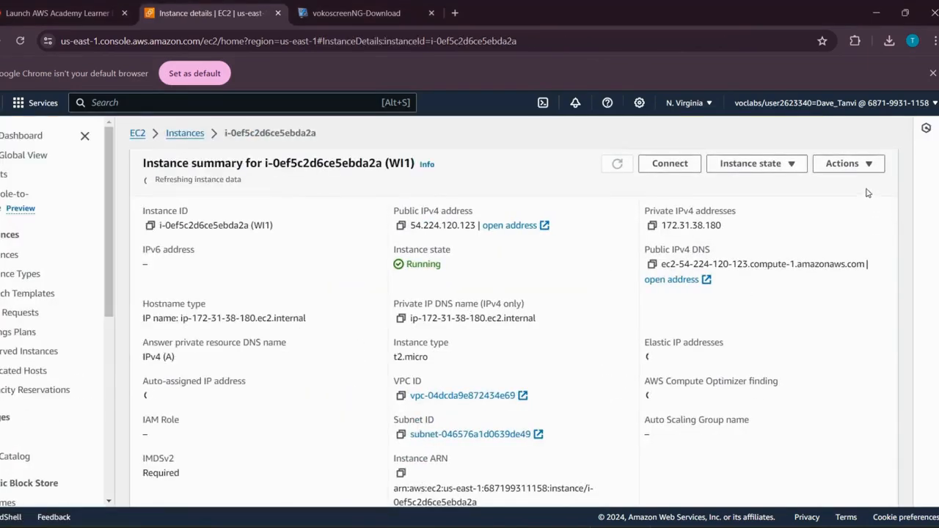
scroll(777, 176, down, 8)
scroll(729, 163, up, 8)
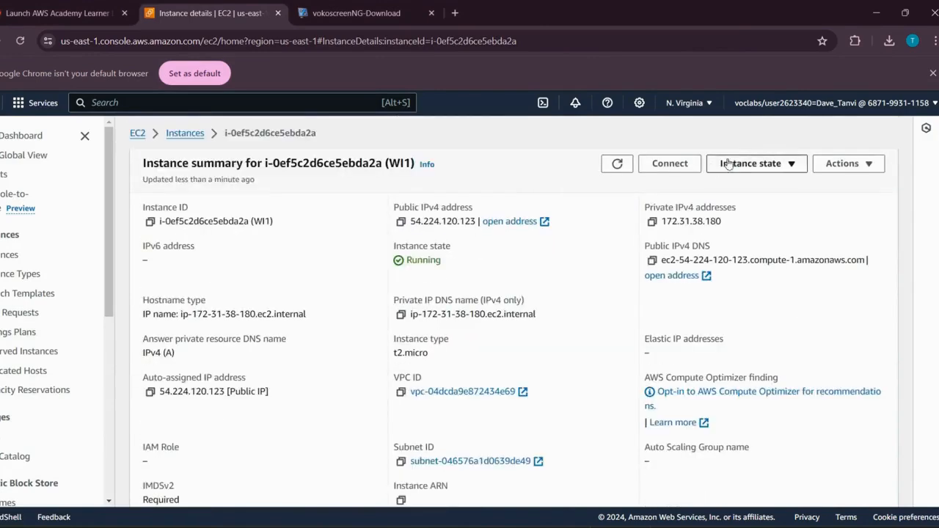
click(670, 163)
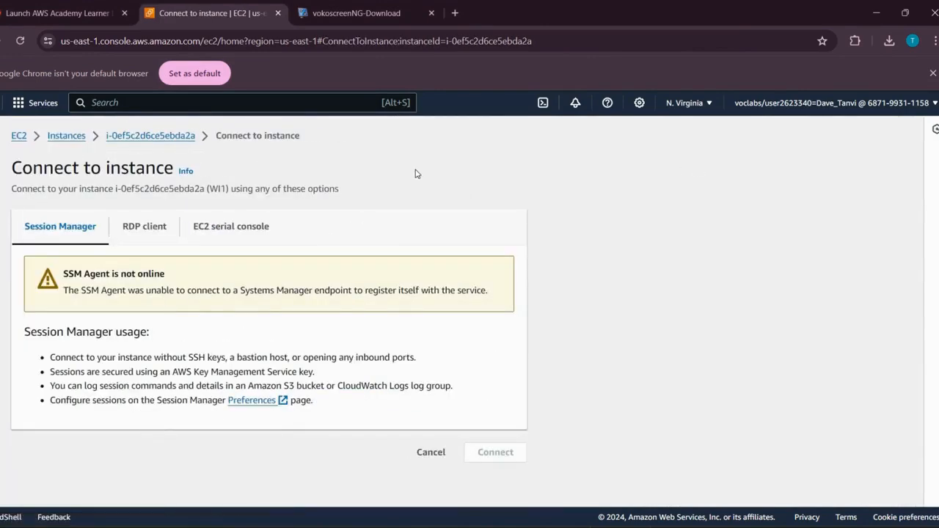
click(126, 232)
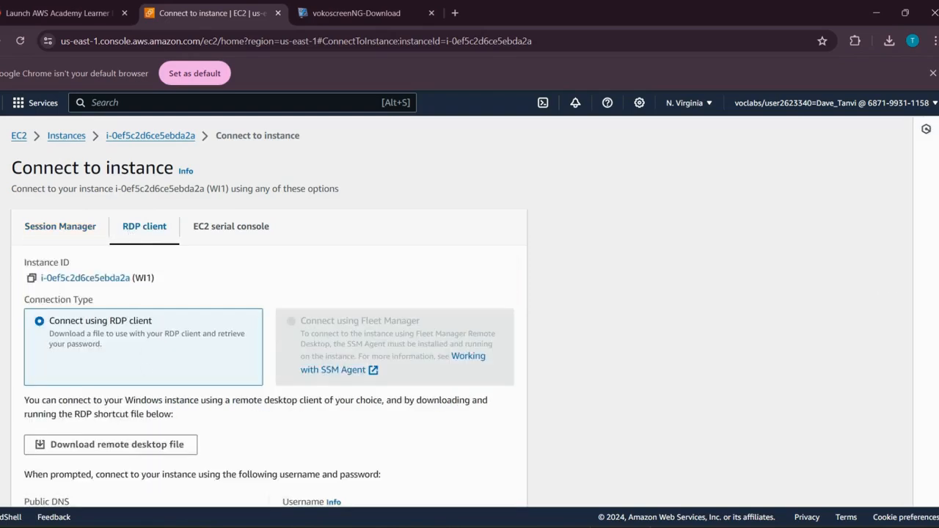
scroll(923, 392, down, 2)
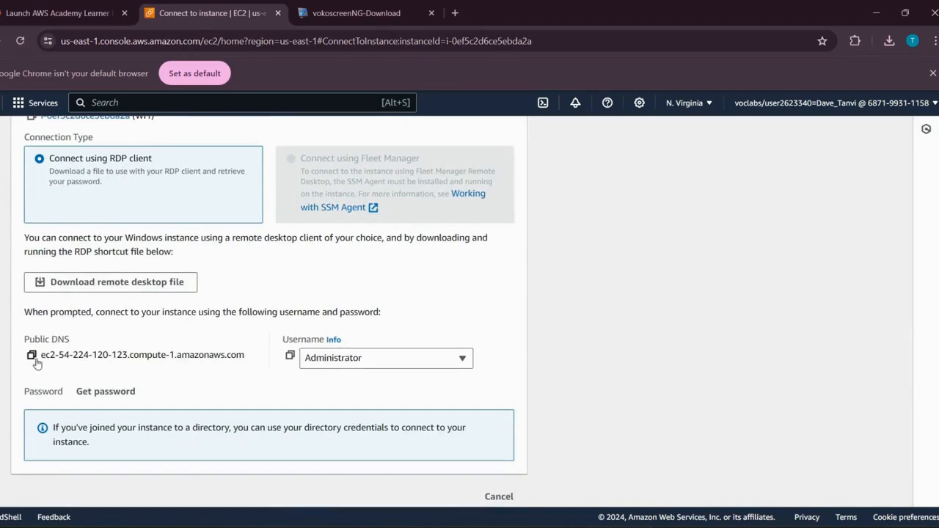
click(103, 392)
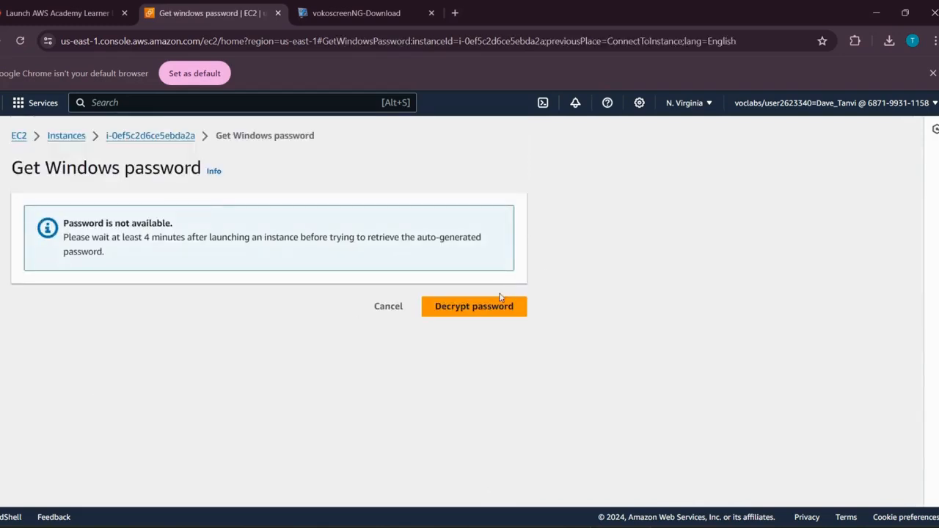
click(491, 308)
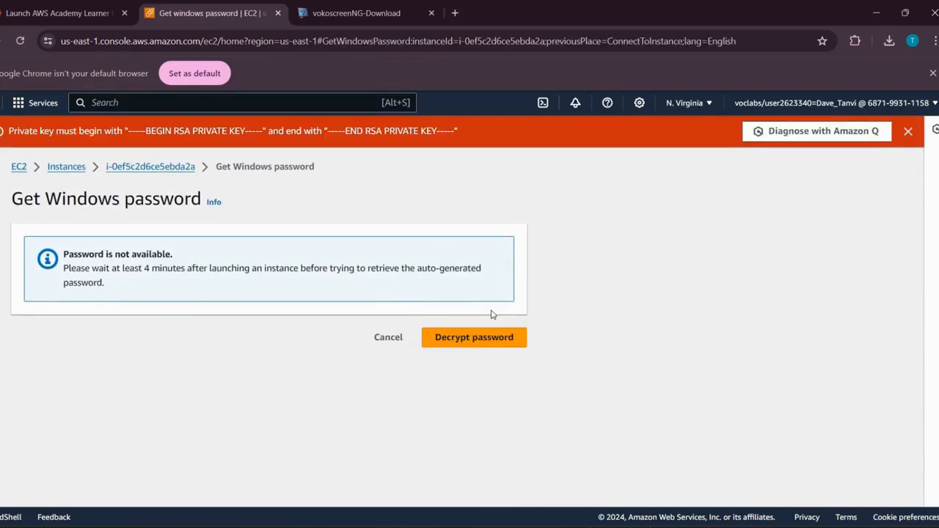
Start the remote connection again from the recently downloaded WI1 (1).rdp and move the credentials prompt off the password page.
click(890, 42)
click(835, 96)
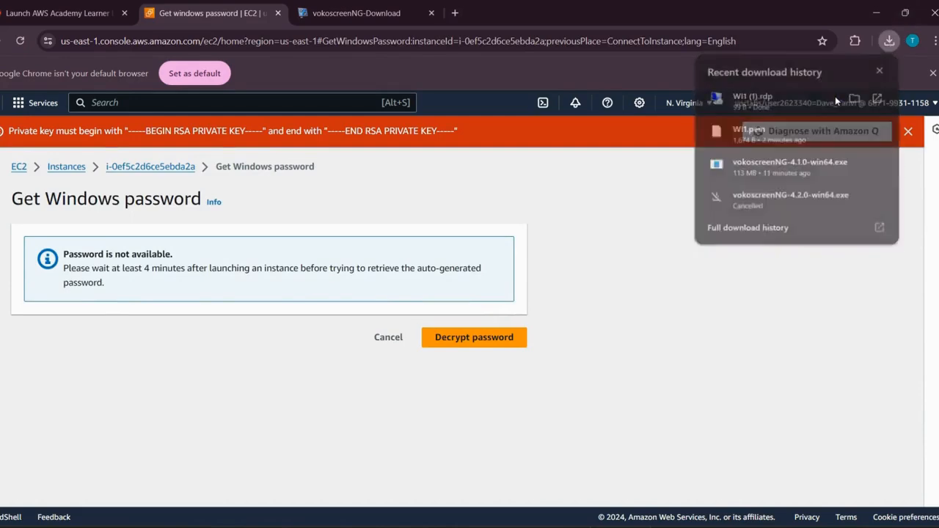
click(549, 337)
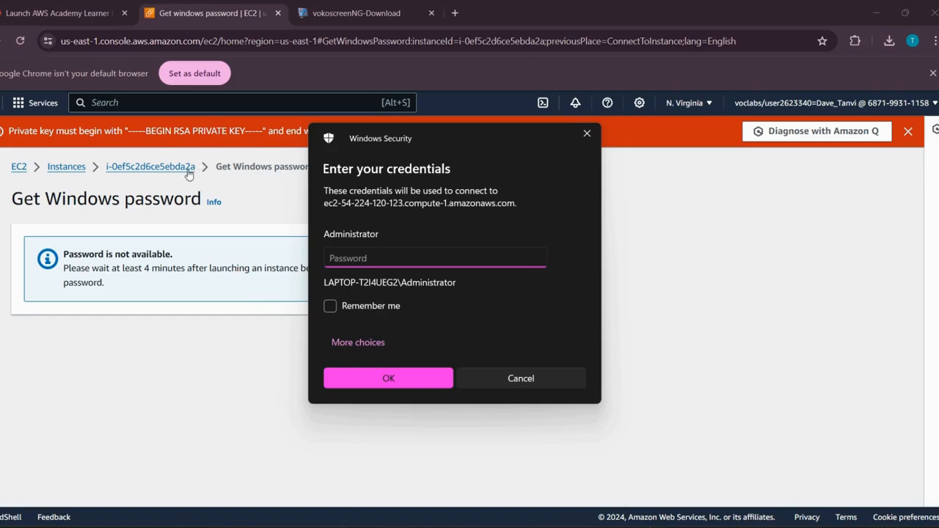
drag(511, 134, 836, 202)
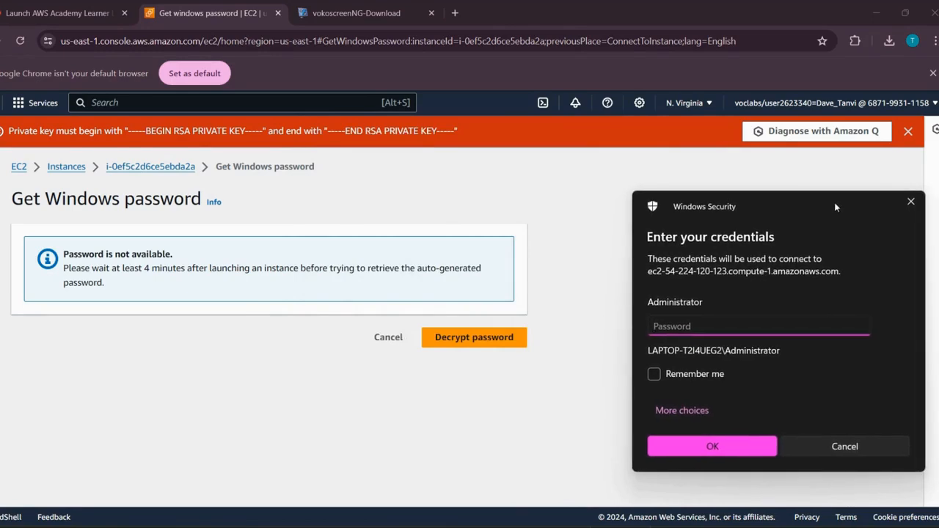
Leave the Windows password page and copy the instance's public DNS from the RDP client connection details.
click(433, 347)
click(387, 350)
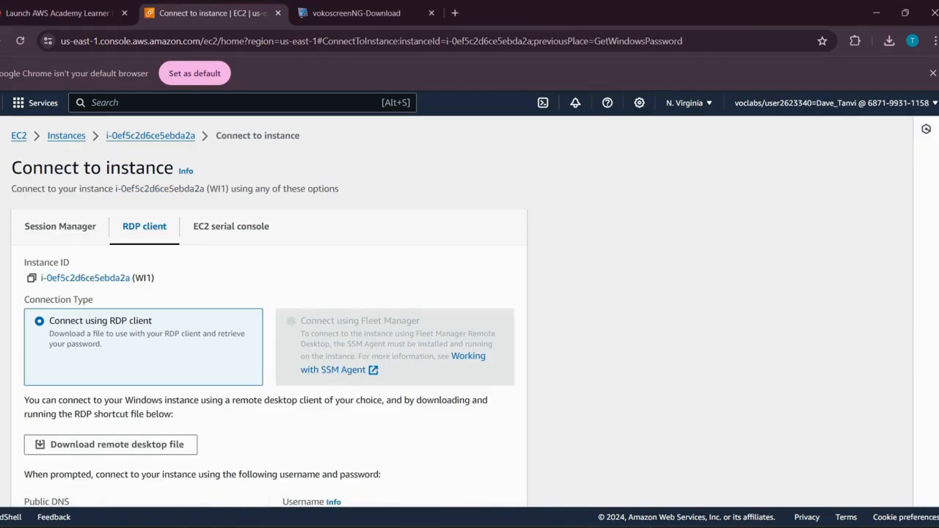
scroll(51, 375, down, 2)
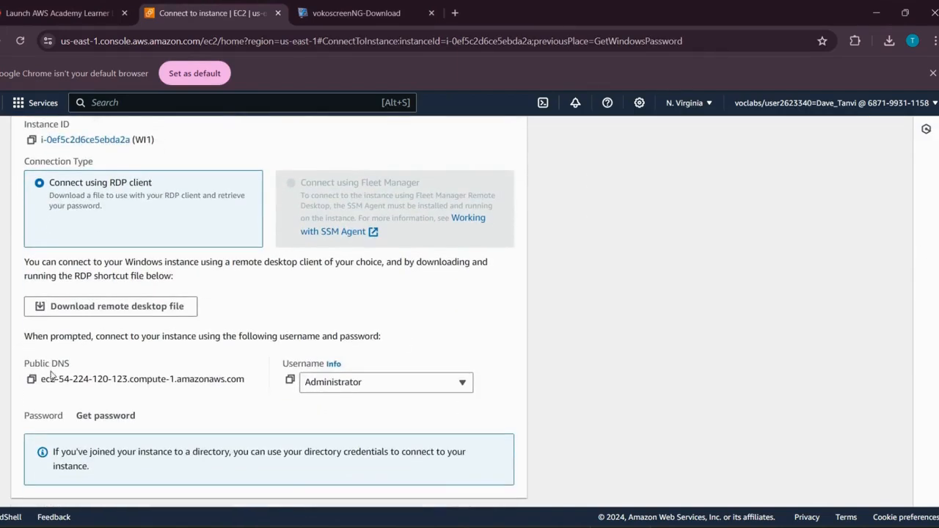
click(31, 380)
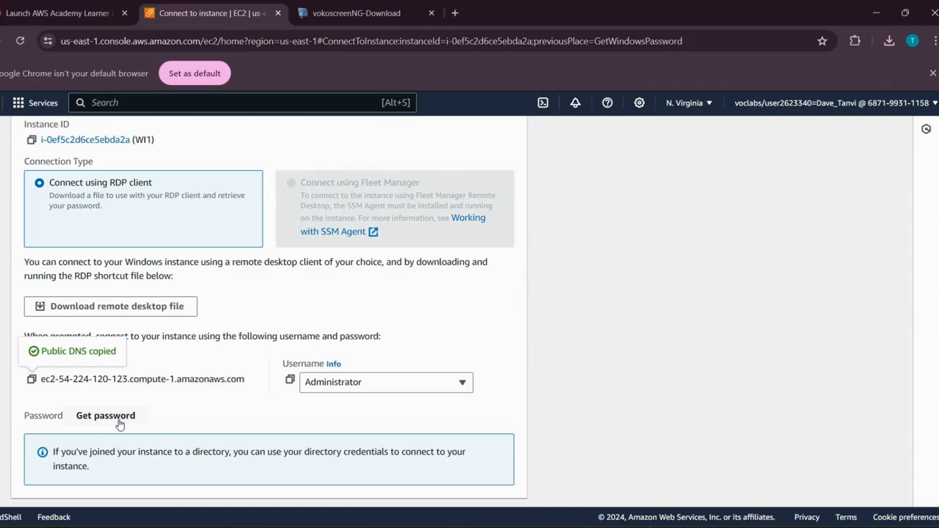
Open WI1 (1).rdp from the Downloads folder, accept the unknown-publisher connection and return to the browser behind the credentials prompt.
click(887, 44)
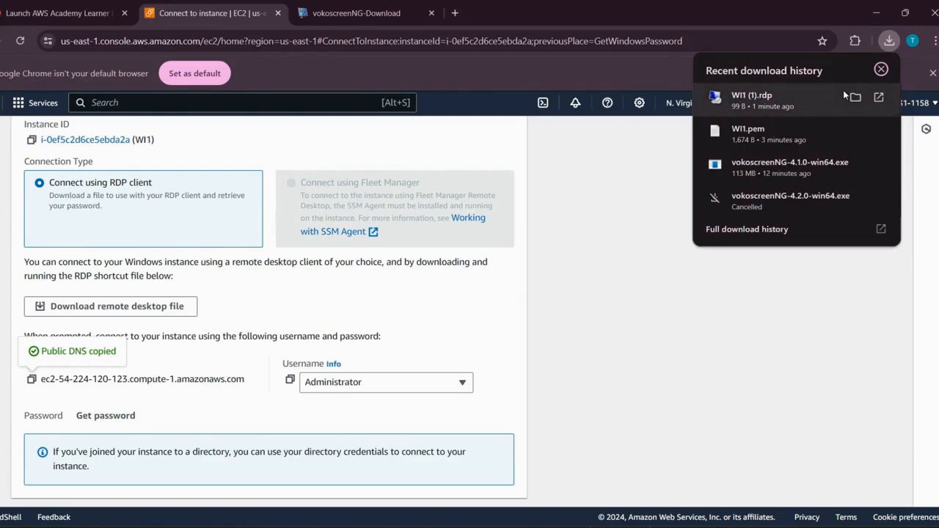
click(855, 96)
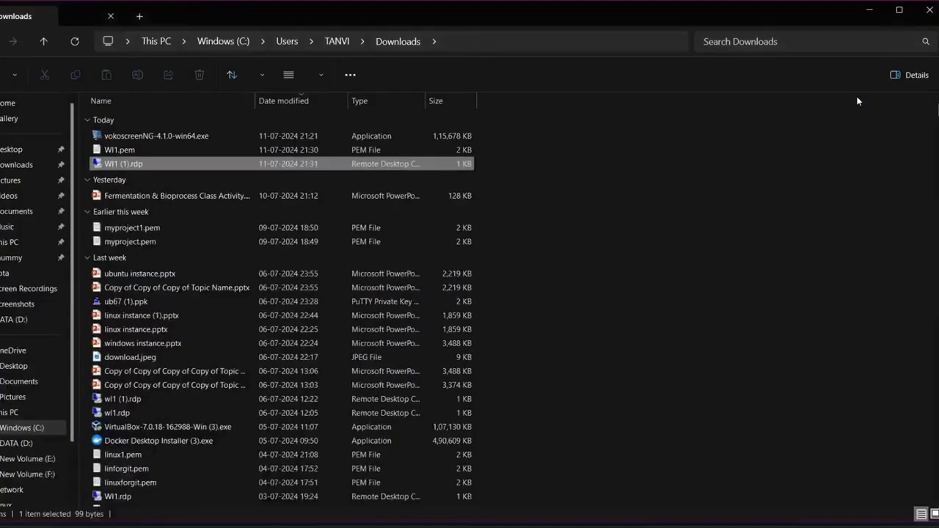
double_click(421, 164)
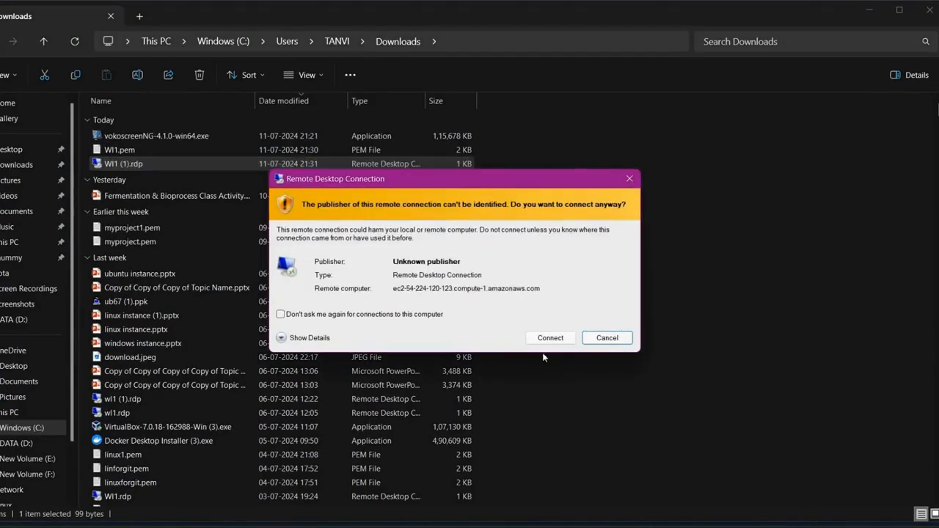
click(550, 338)
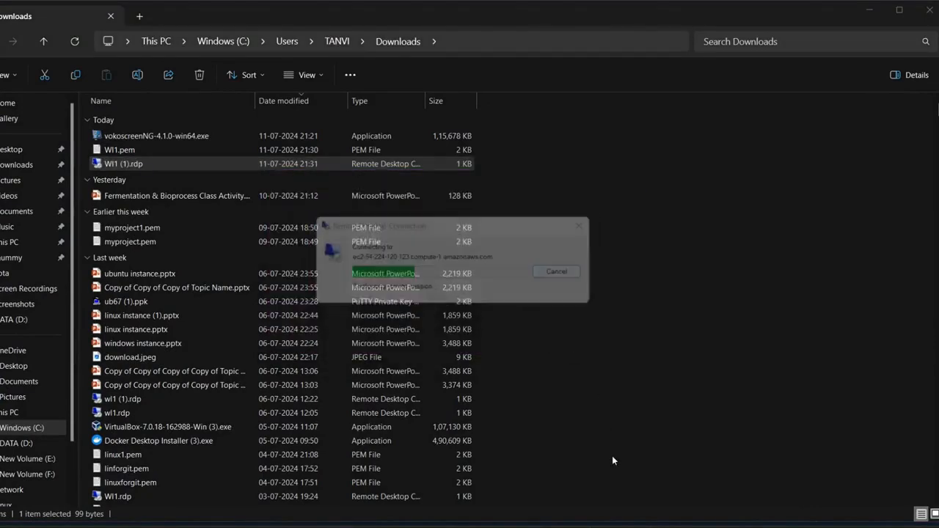
click(865, 12)
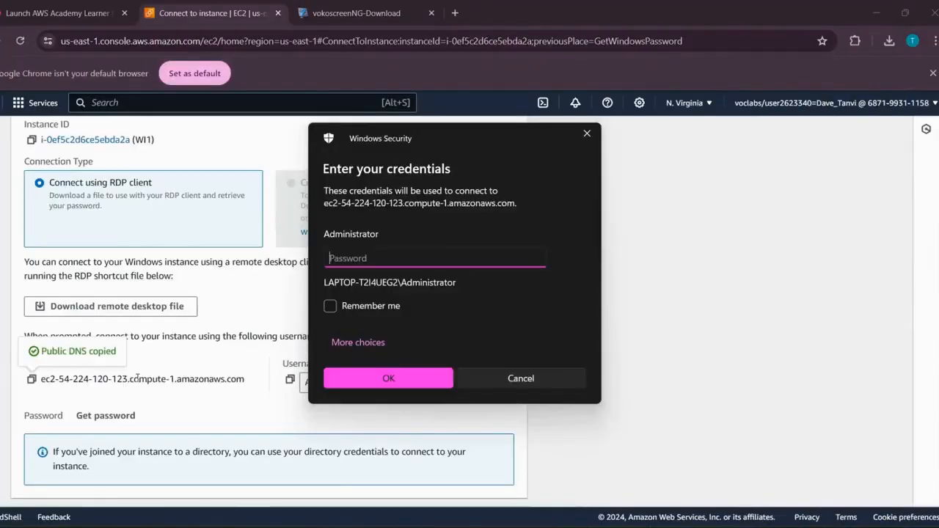
Reopen the Windows password retrieval for WI1 and upload the private key file WI1.pem from the Downloads folder.
click(85, 417)
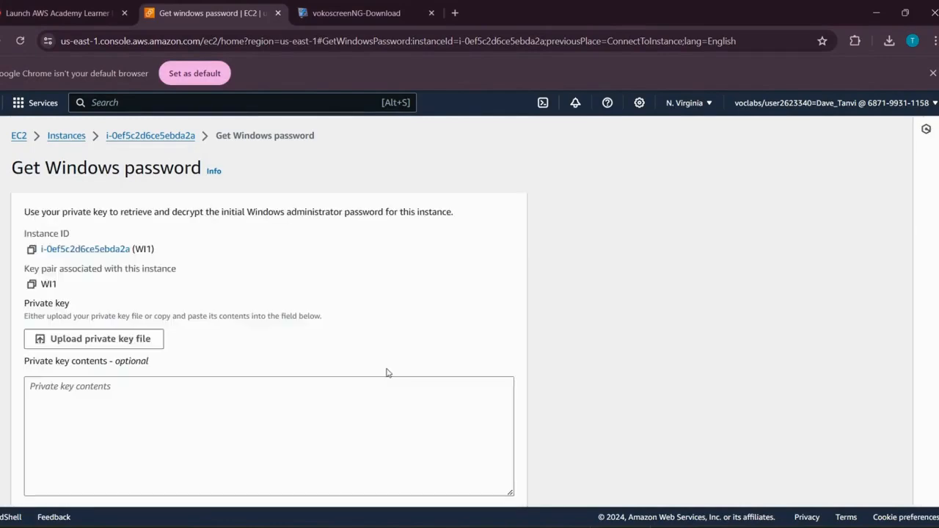
click(74, 339)
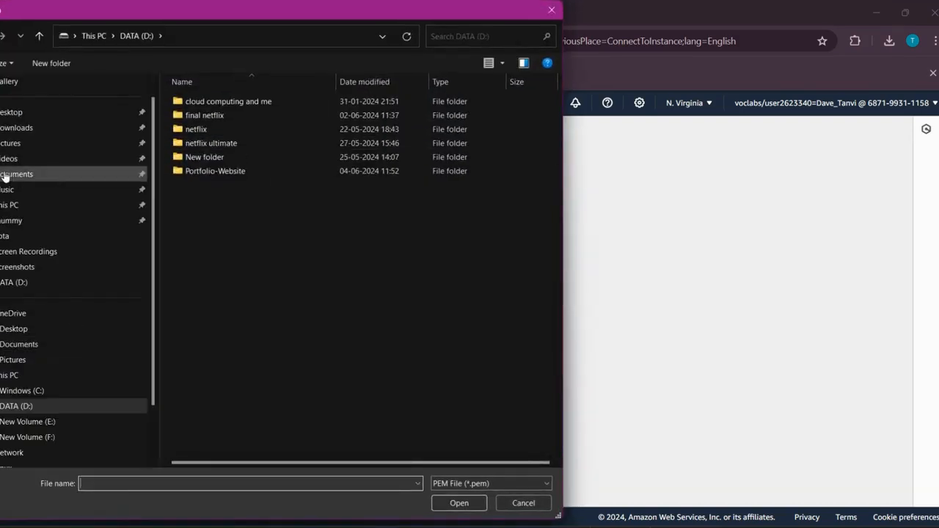
click(9, 129)
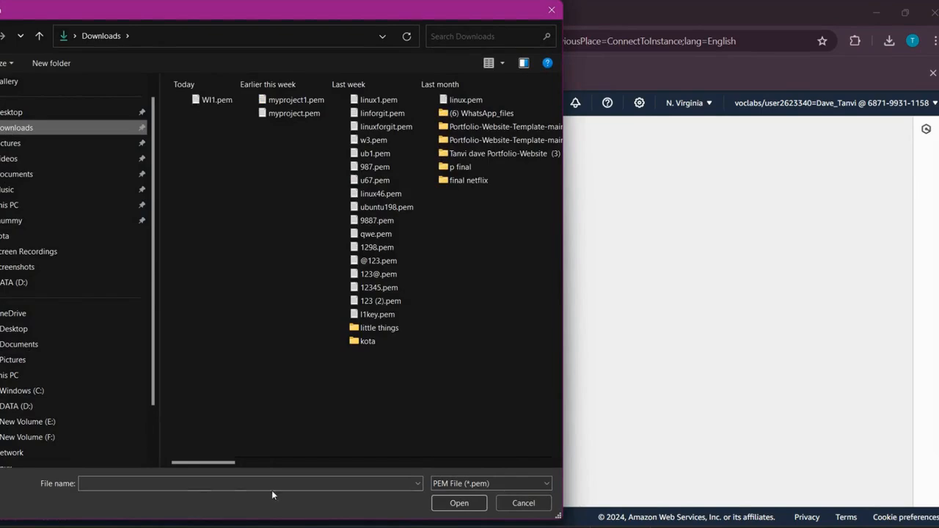
click(212, 100)
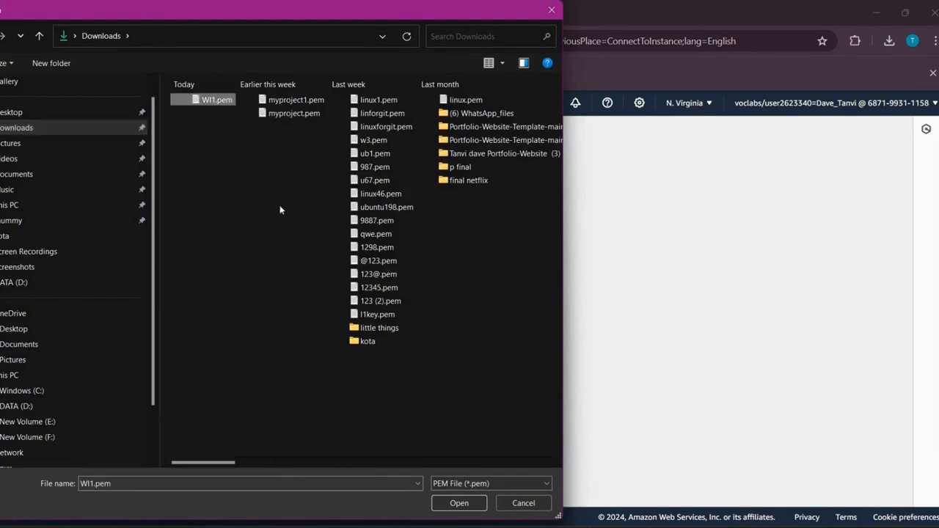
click(453, 506)
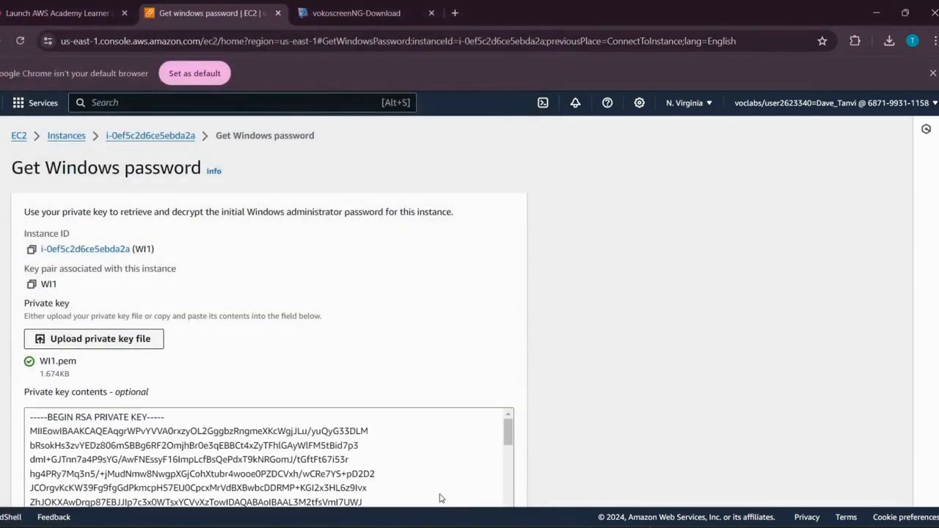
Decrypt the Windows administrator password and copy it from the RDP client connection details.
scroll(269, 330, down, 2)
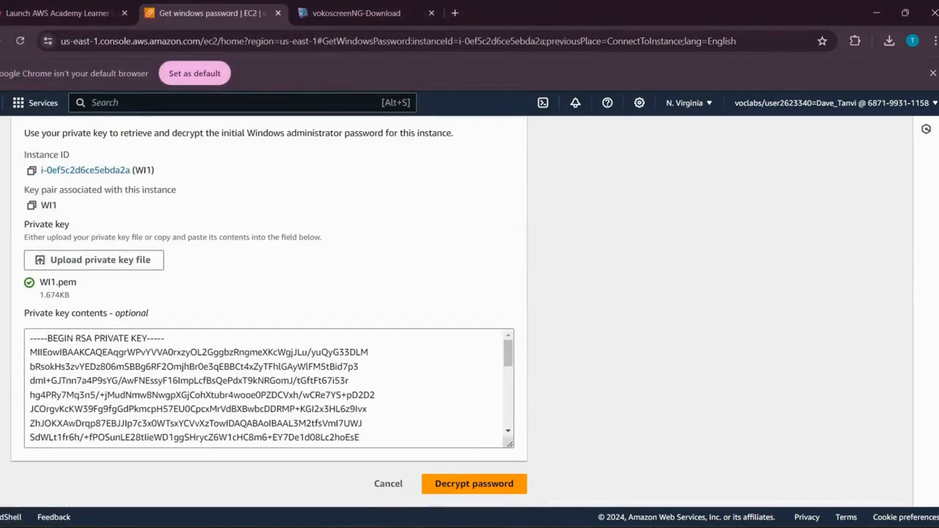
click(493, 486)
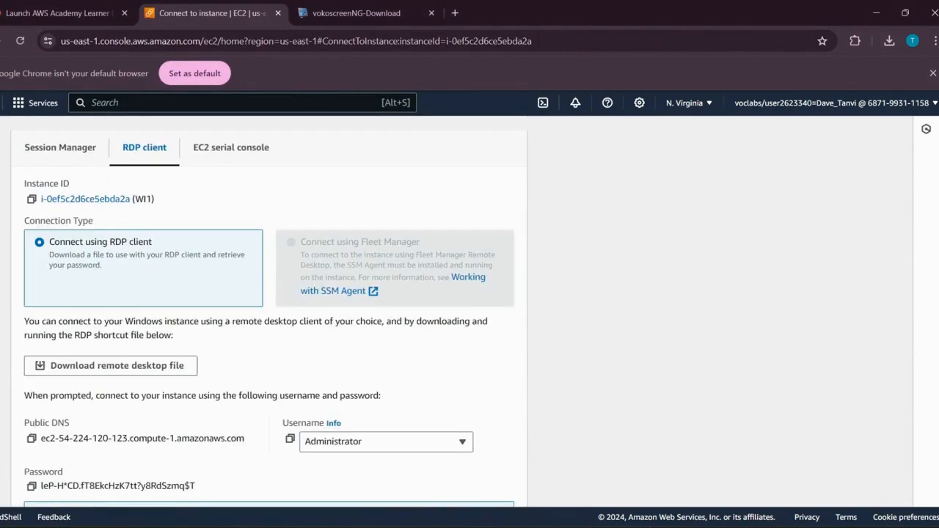
scroll(829, 282, down, 3)
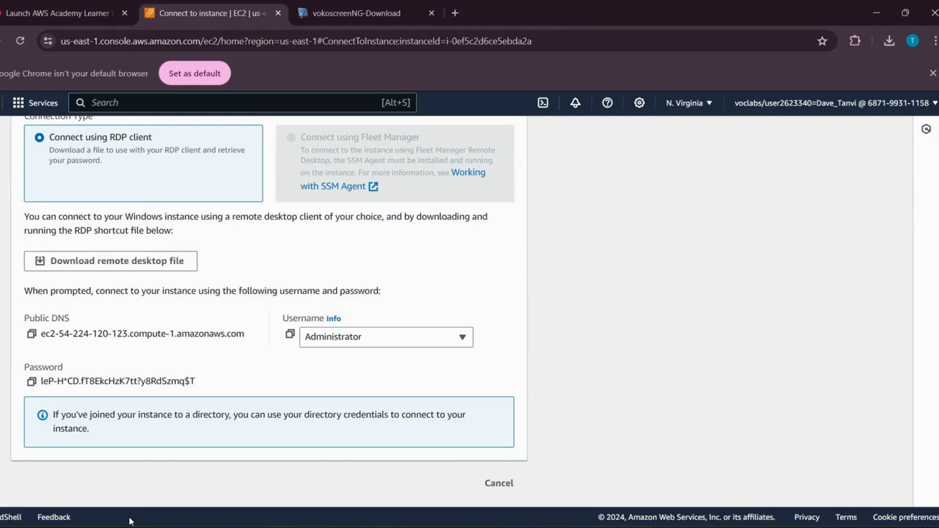
click(32, 382)
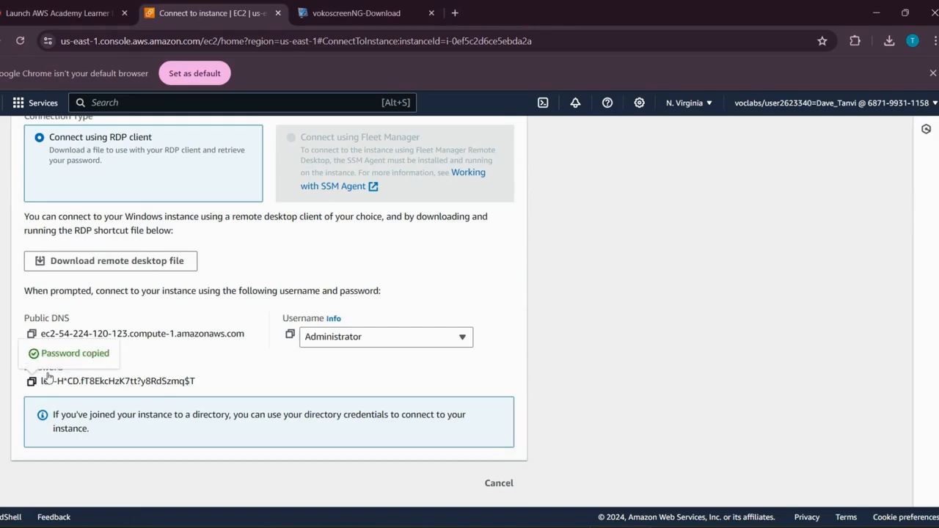
Connect through the downloaded WI1 (1).rdp, accepting the unknown publisher, pasting the administrator password and accepting the untrusted certificate.
click(889, 43)
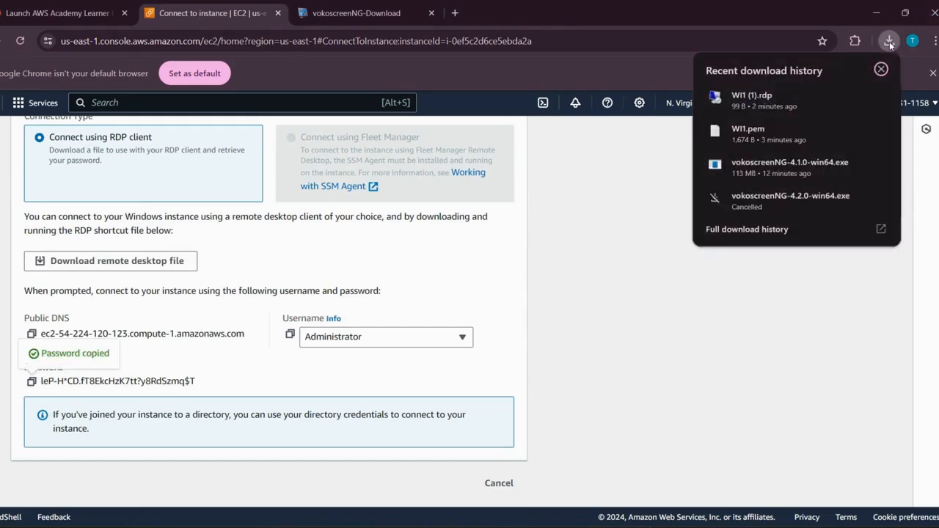
click(819, 108)
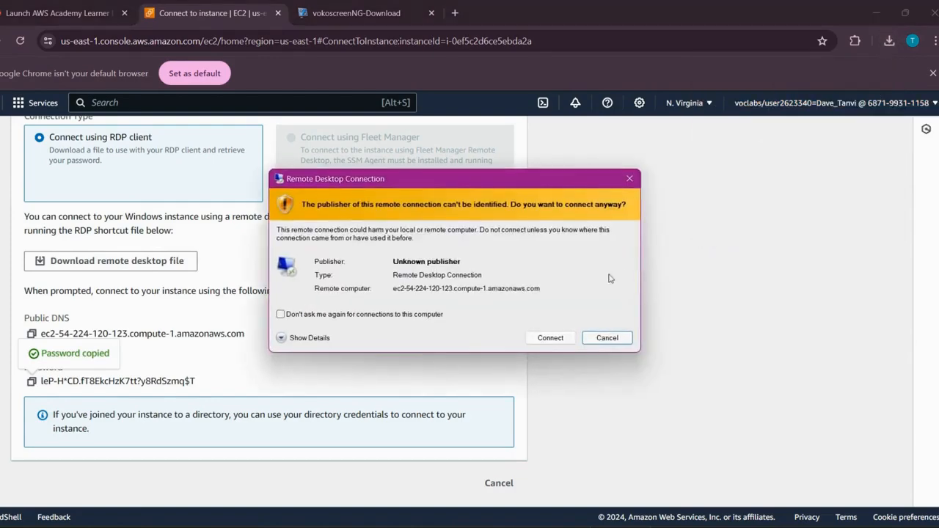
click(566, 340)
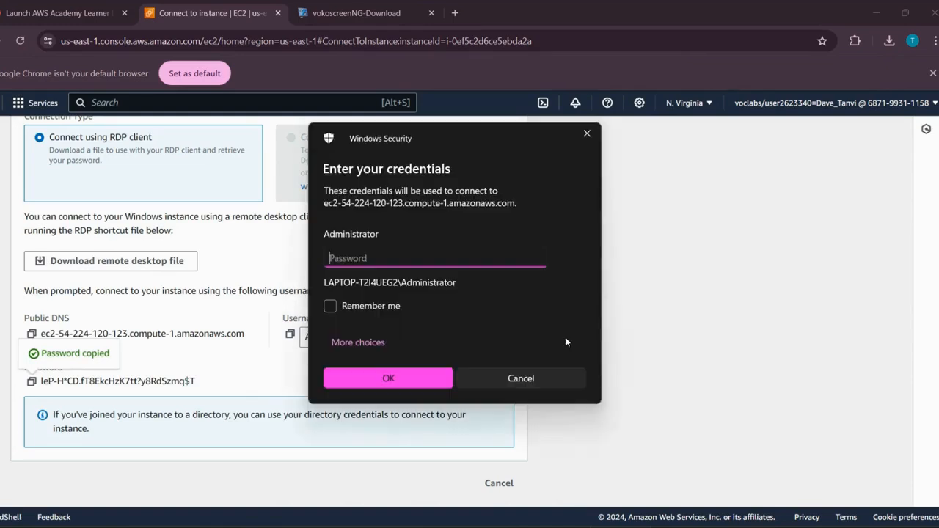
key(ctrl+v)
click(424, 385)
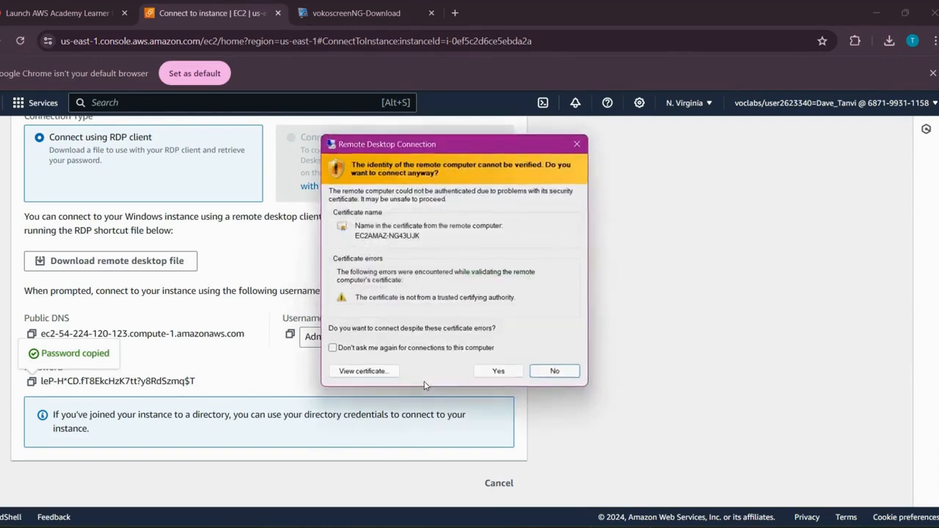
click(498, 371)
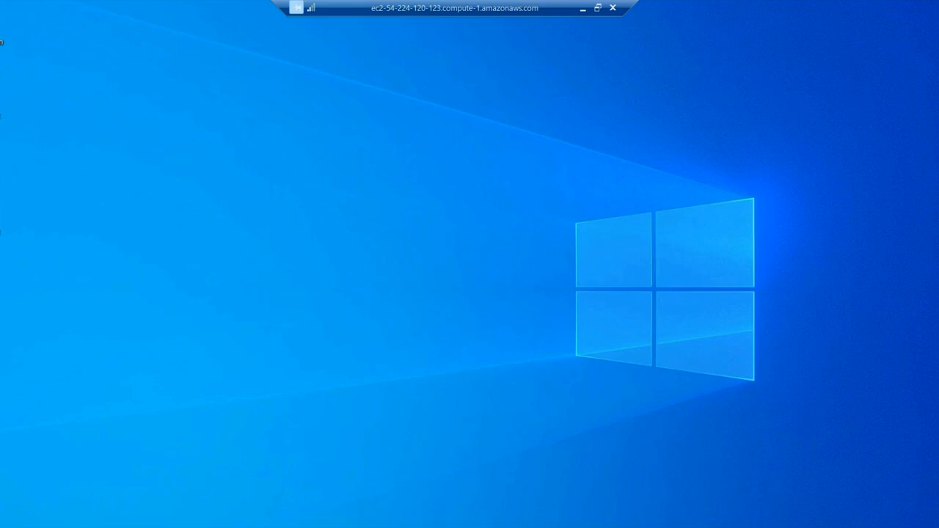
key(super)
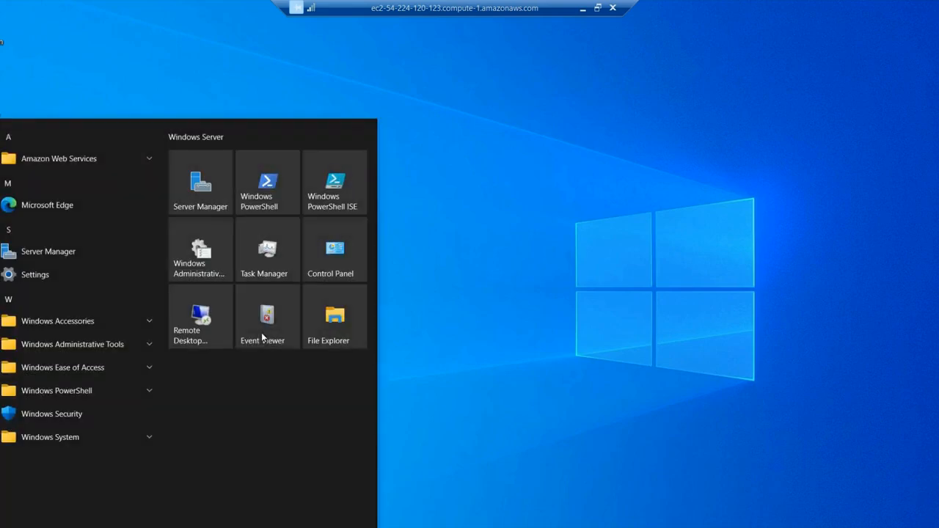
click(199, 334)
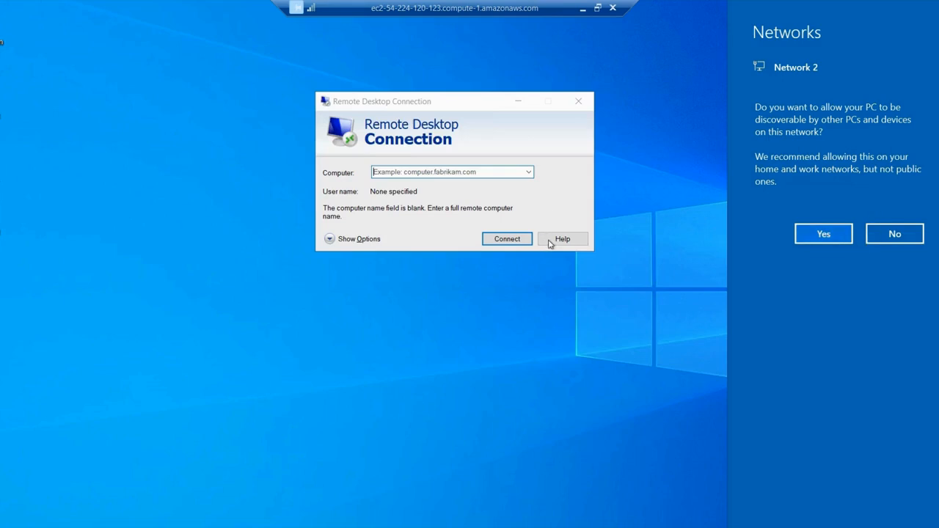
click(575, 103)
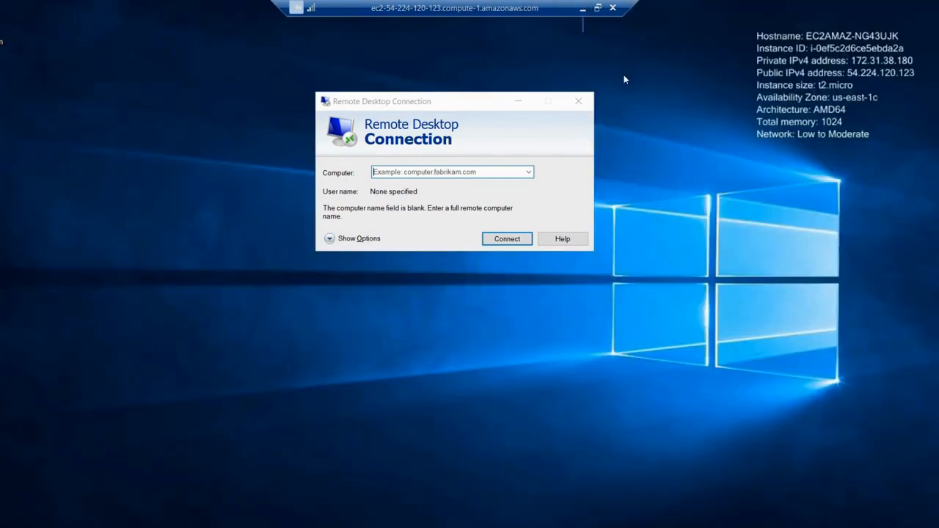
click(579, 102)
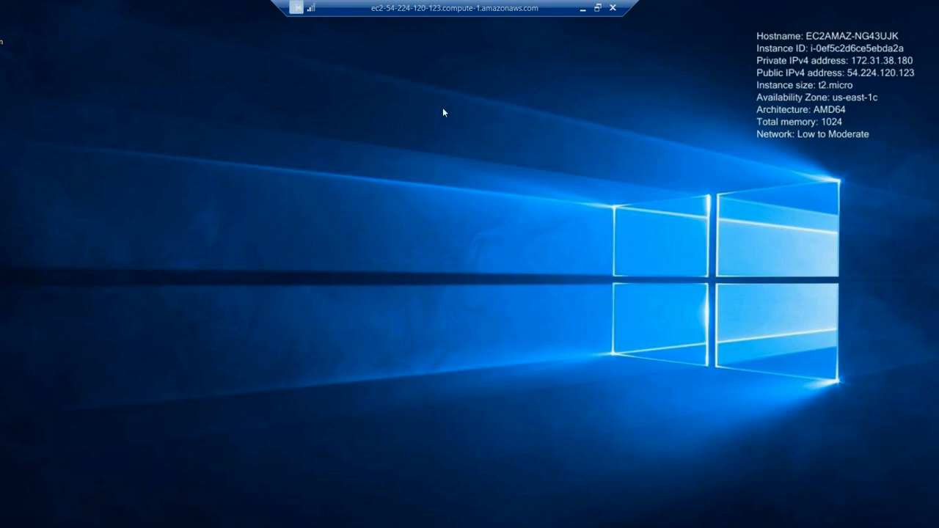
Minimize the remote session, return to the EC2 instances list in the browser and terminate the WI1 instance.
click(588, 8)
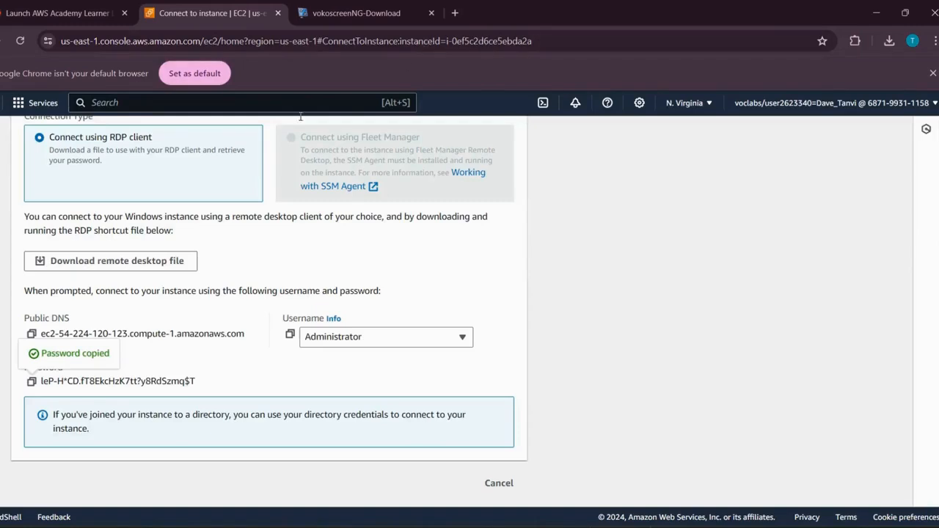
scroll(269, 308, up, 3)
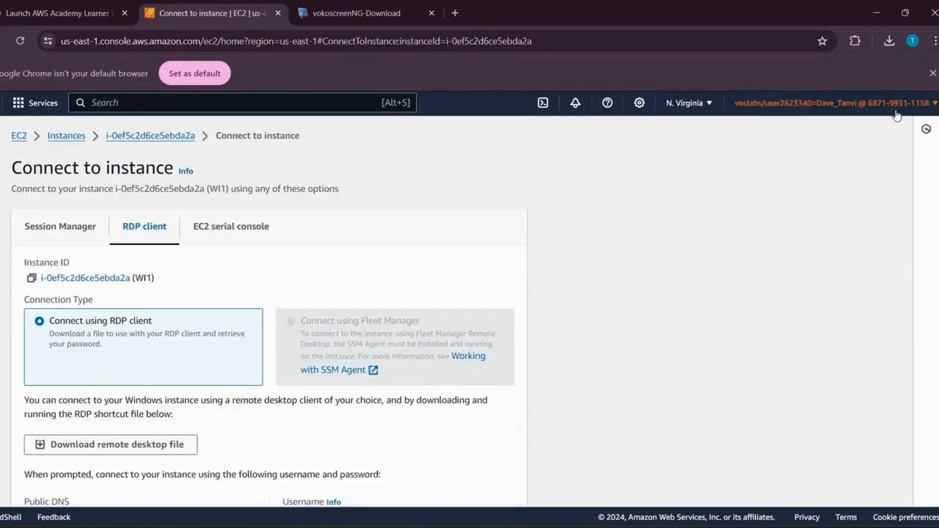
click(61, 135)
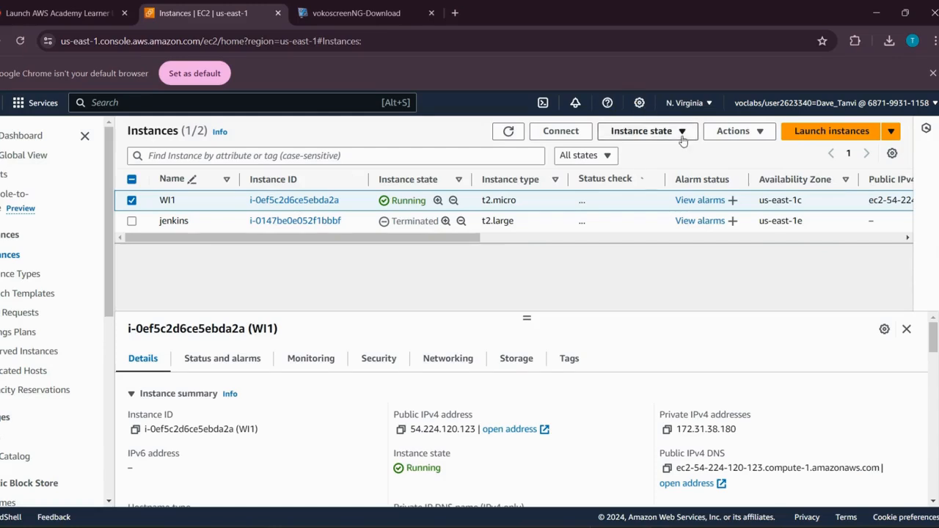
click(635, 130)
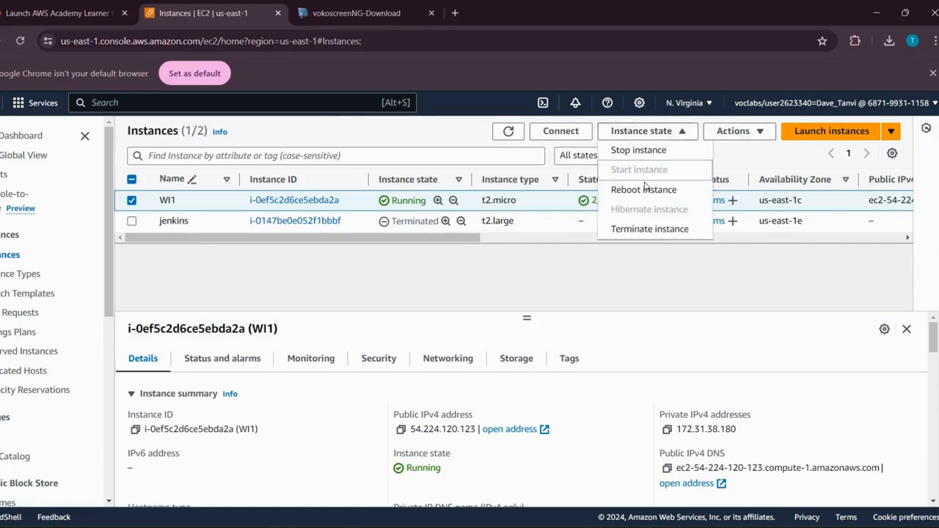
click(648, 230)
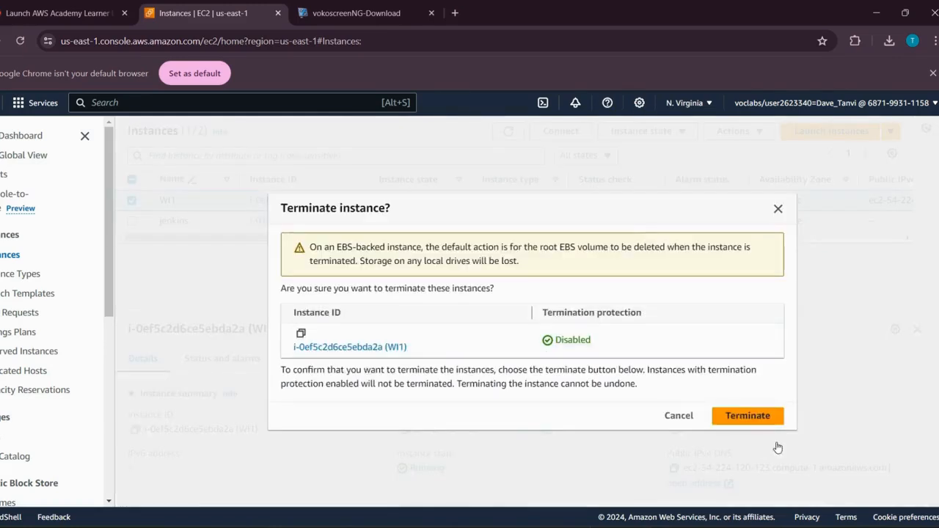
click(761, 415)
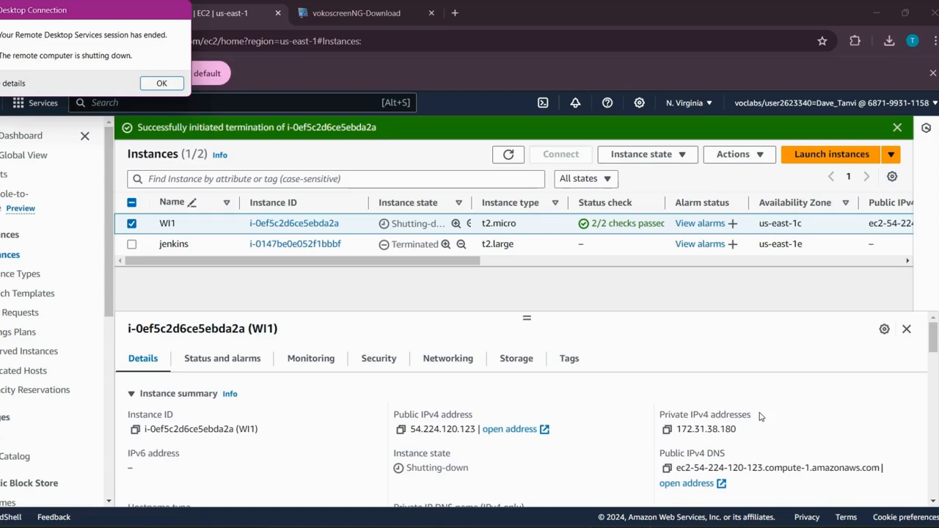
Refresh the instances list repeatedly, with both instances selected, to check the termination state of WI1.
double_click(507, 156)
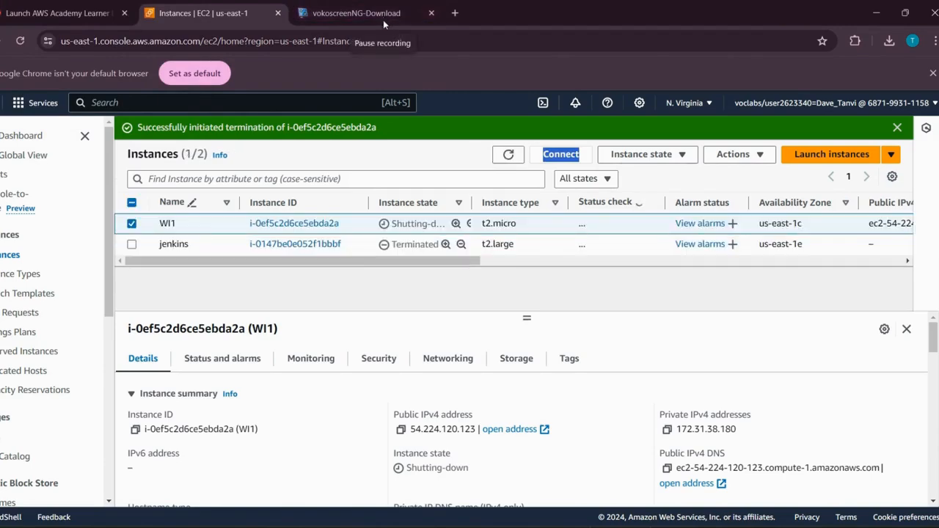
click(512, 156)
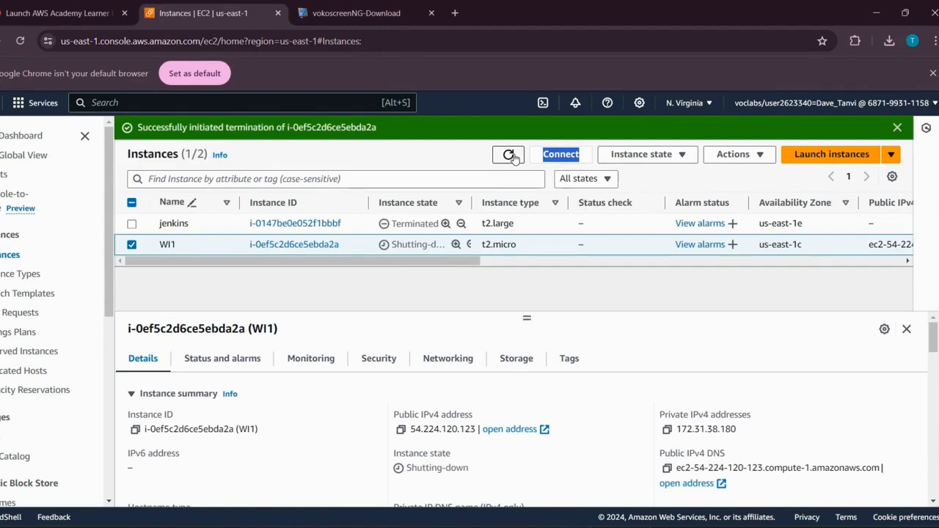
click(514, 157)
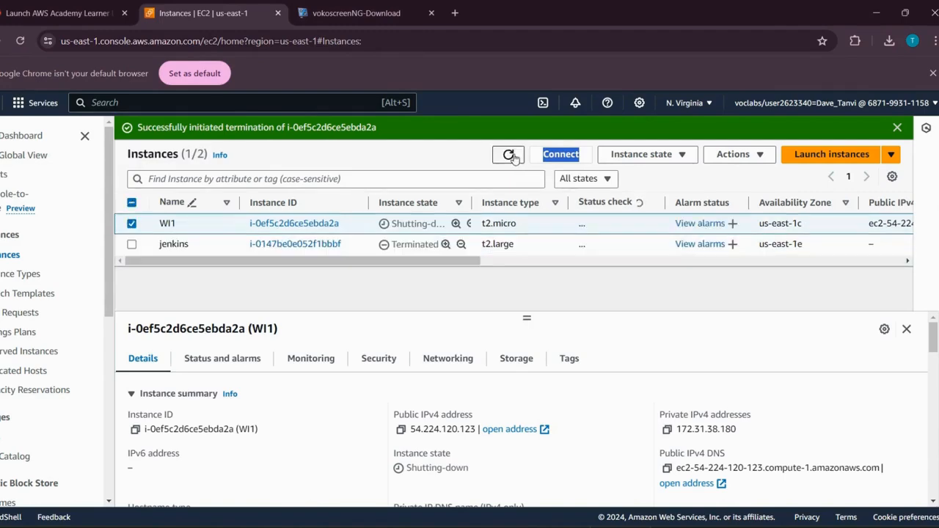
click(132, 202)
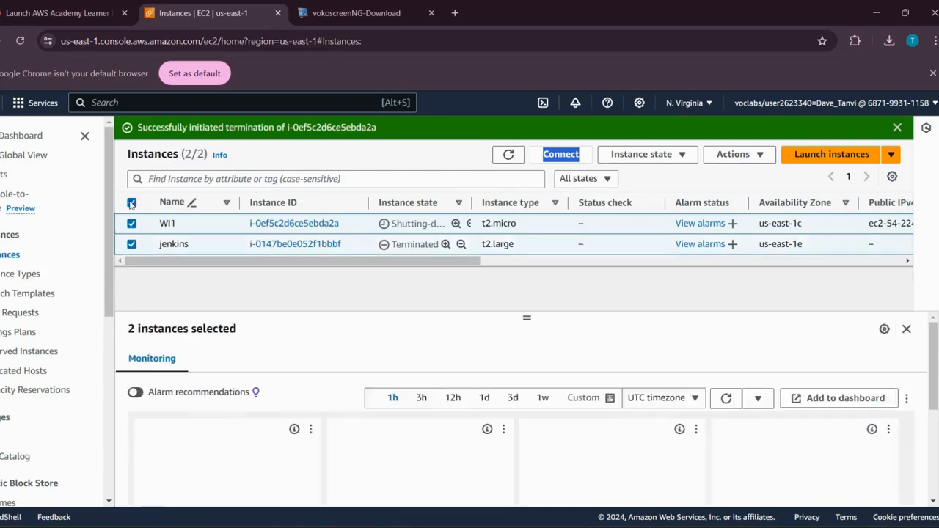
click(510, 155)
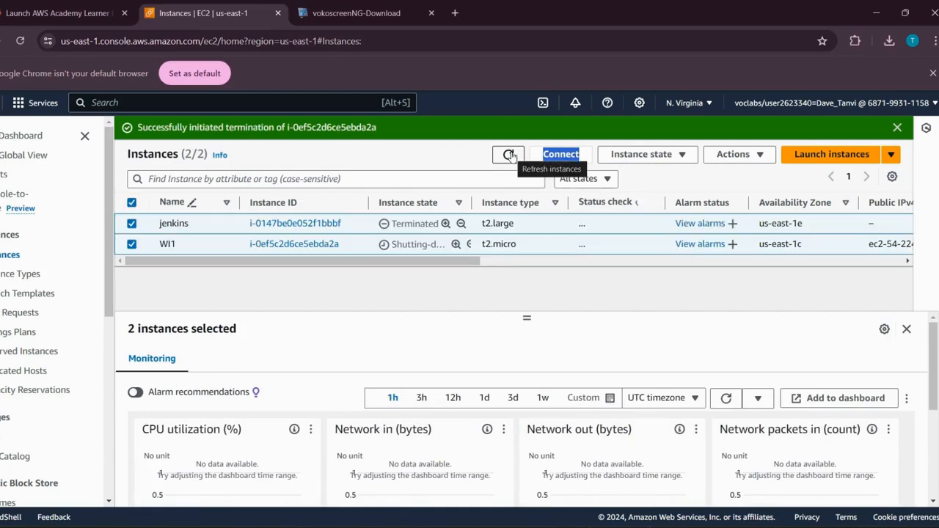
click(510, 155)
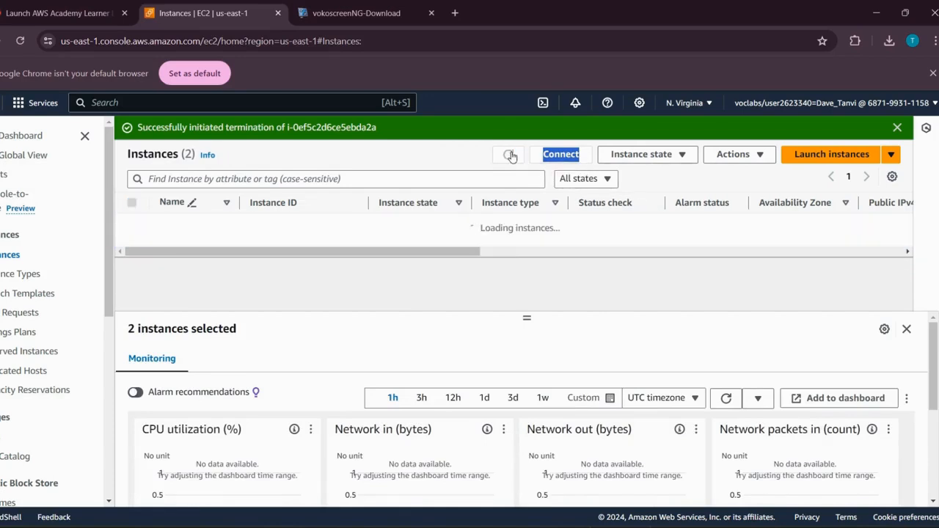